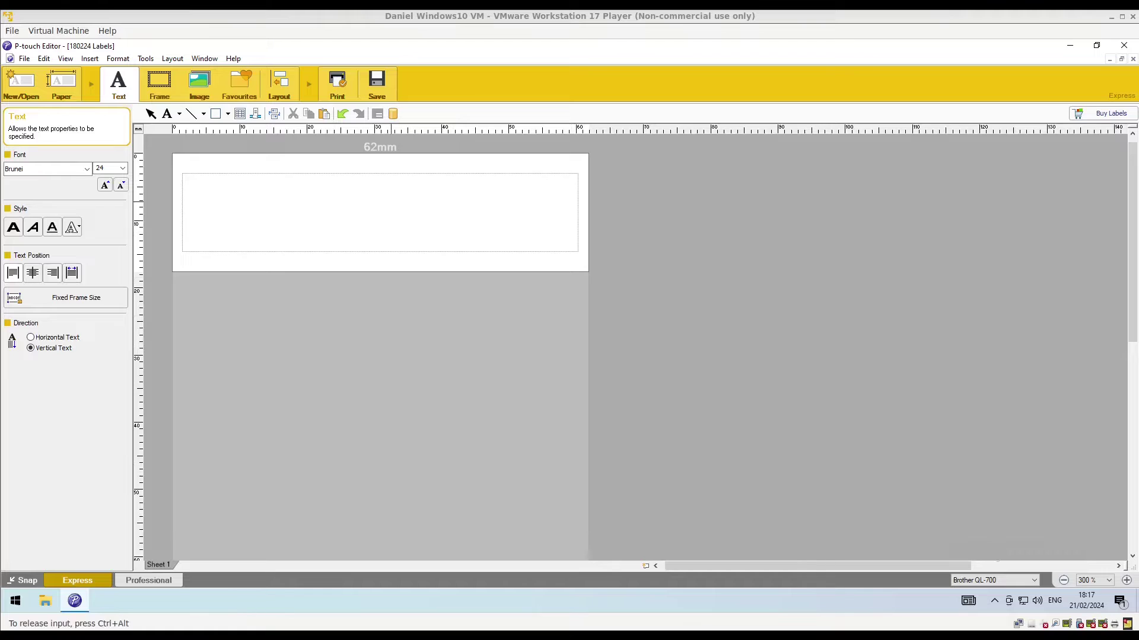
{"action": "key", "text": "ctrl+alt"}
{"action": "key", "text": "alt+Tab"}
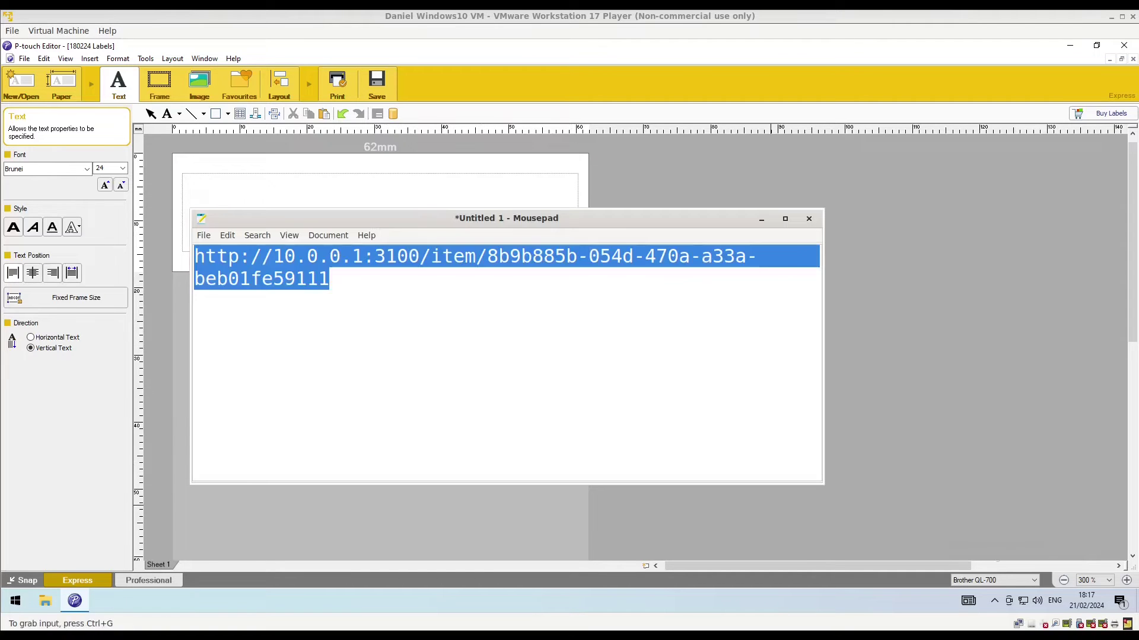
{"action": "left_click", "coordinate": [330, 279]}
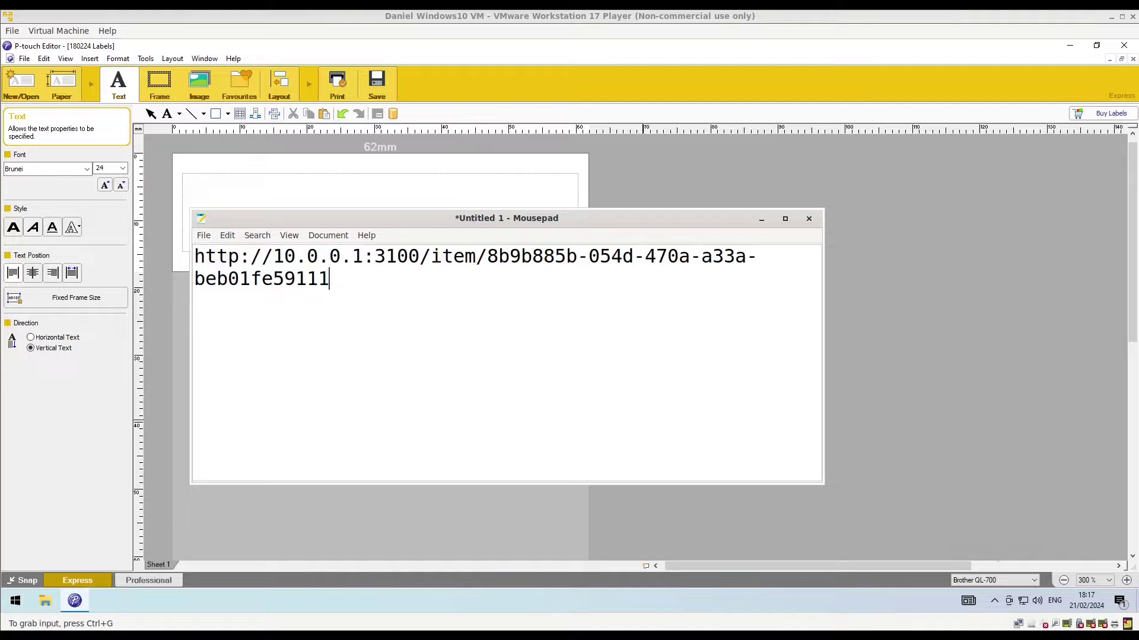
{"action": "key", "text": "ctrl+a"}
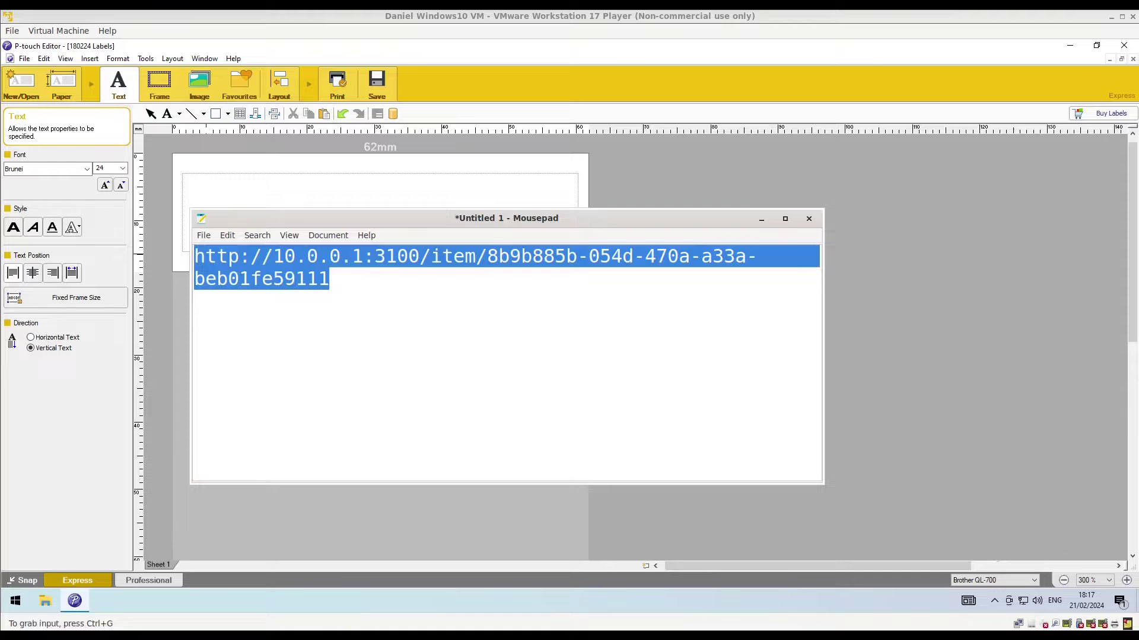
{"action": "left_click", "coordinate": [761, 219]}
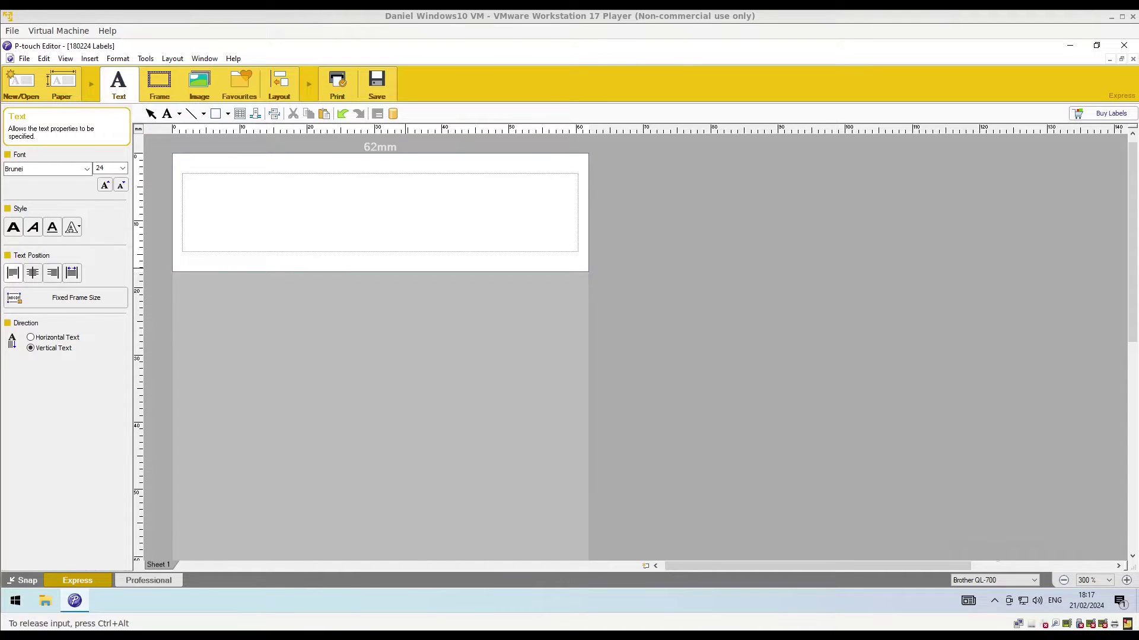
Start a new bar code on the label and choose CODE39 as its protocol.
{"action": "left_click", "coordinate": [90, 58]}
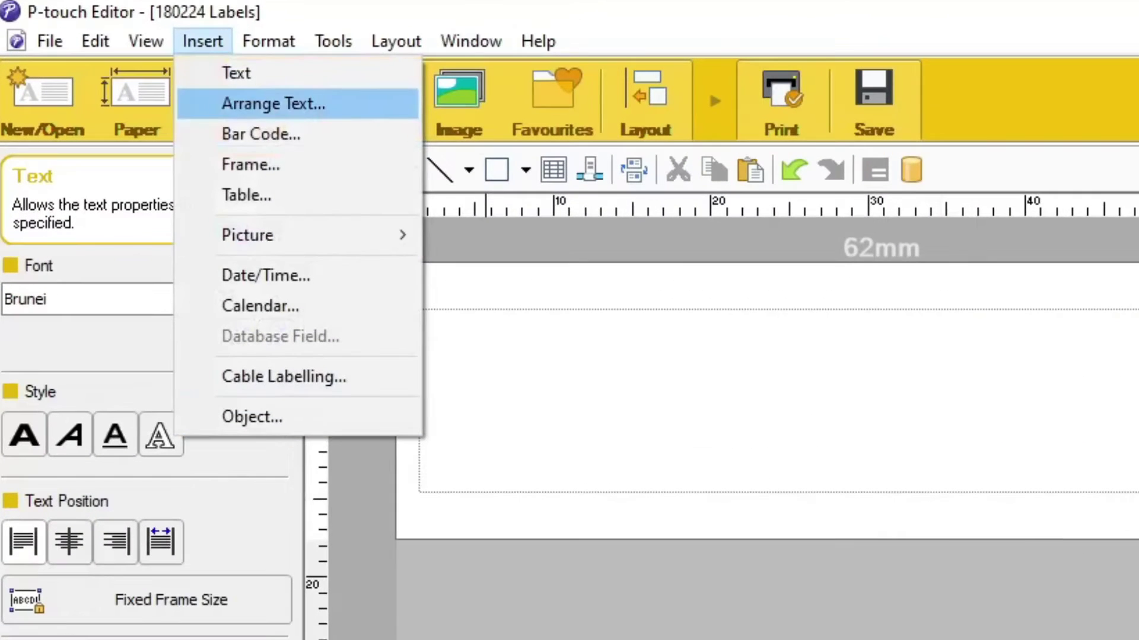
{"action": "left_click", "coordinate": [260, 134]}
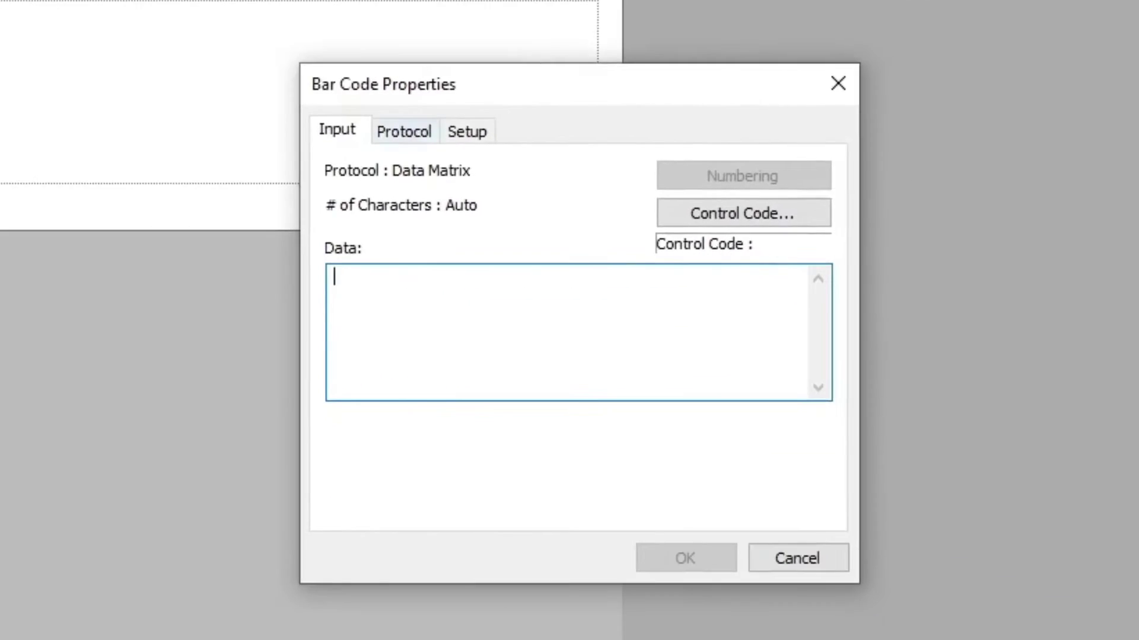
{"action": "left_click", "coordinate": [404, 131]}
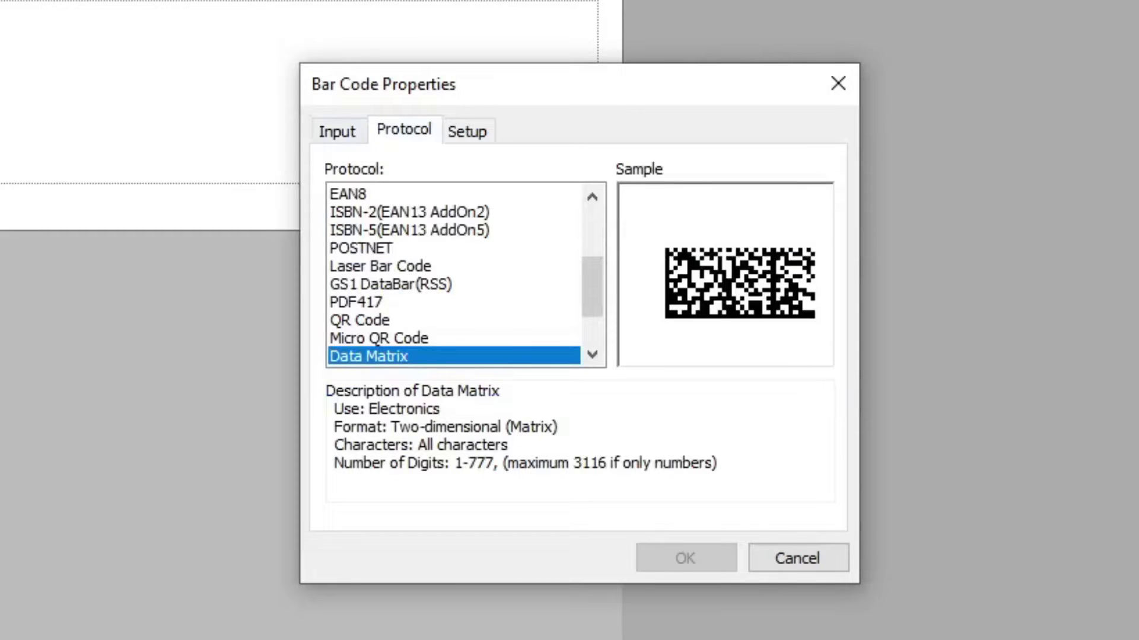
{"action": "left_click", "coordinate": [338, 132]}
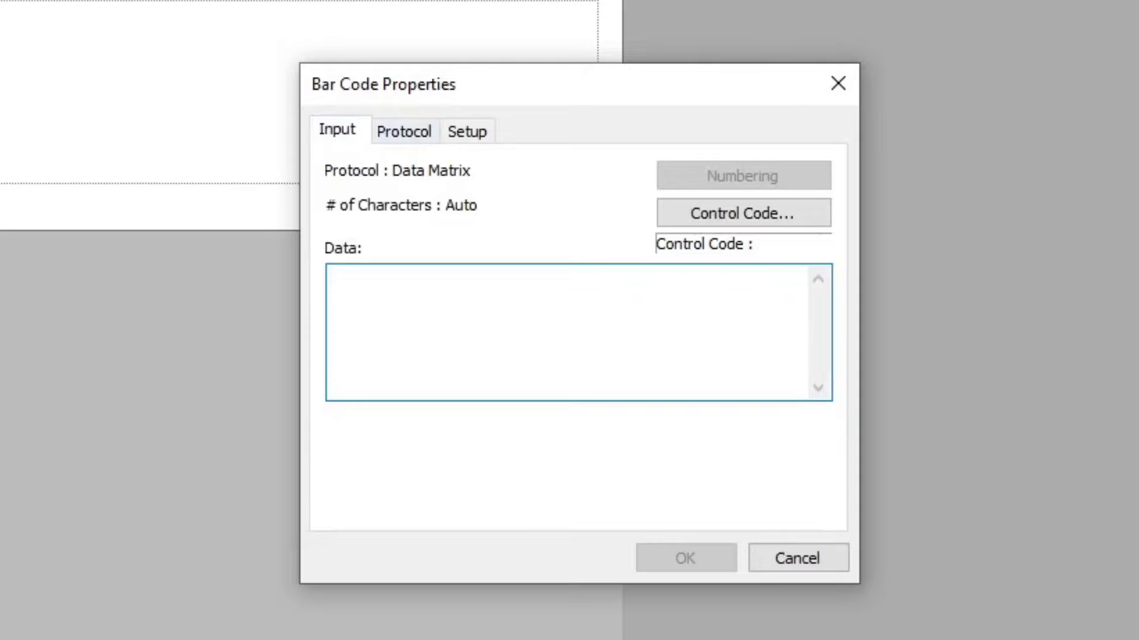
{"action": "left_click", "coordinate": [405, 130]}
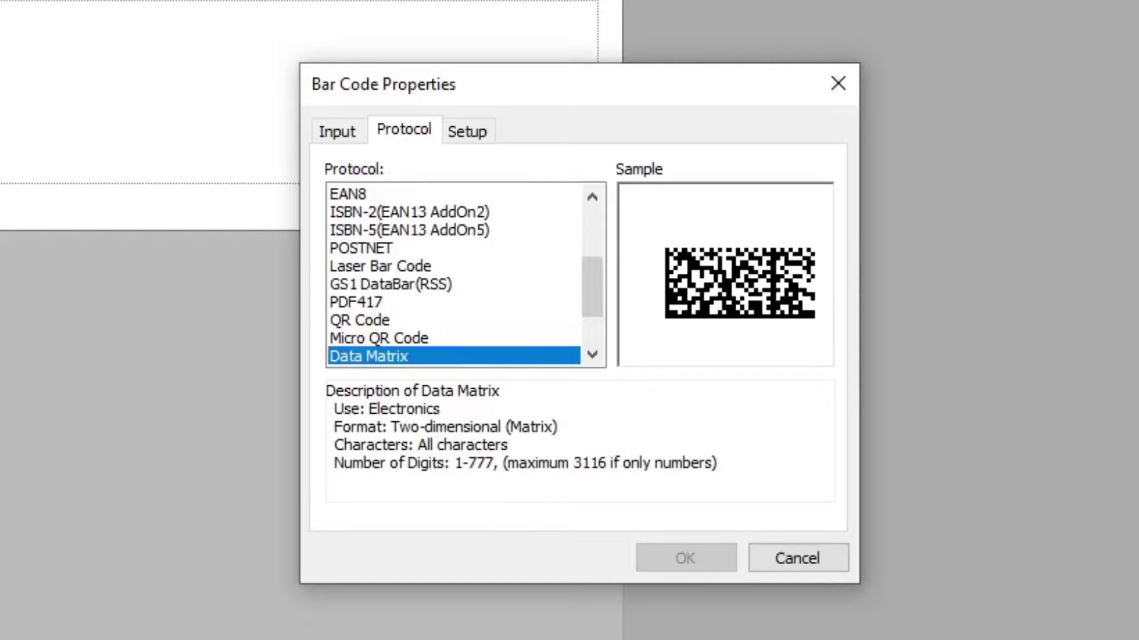
{"action": "scroll", "coordinate": [453, 275], "scroll_direction": "down", "scroll_amount": 1}
{"action": "scroll", "coordinate": [454, 274], "scroll_direction": "down", "scroll_amount": 1}
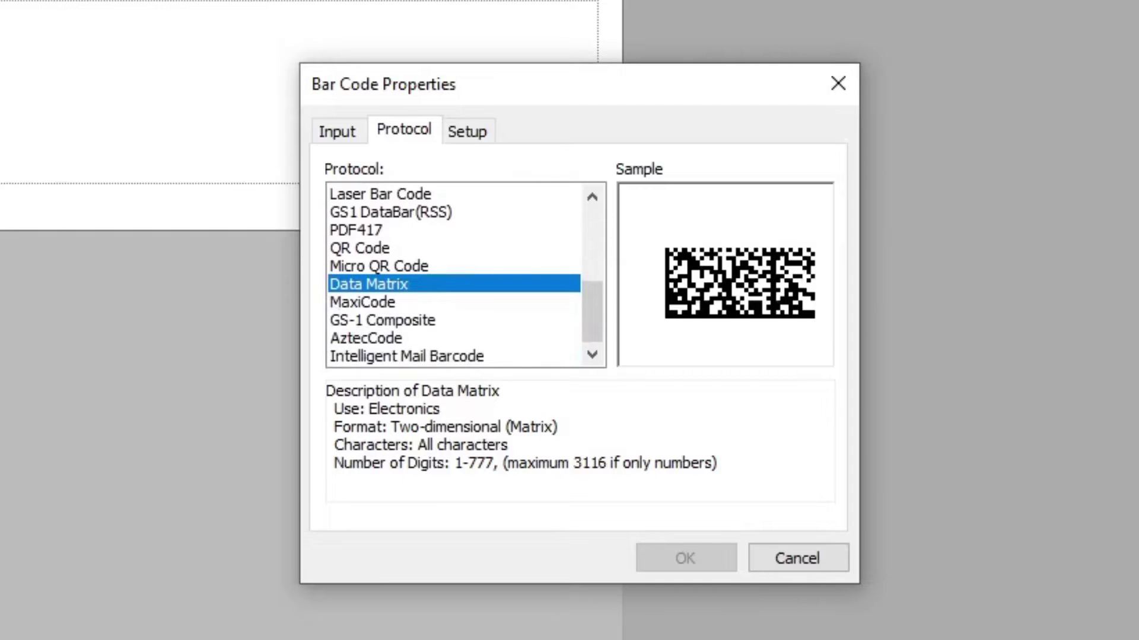
{"action": "left_click_drag", "start_coordinate": [592, 312], "coordinate": [592, 238]}
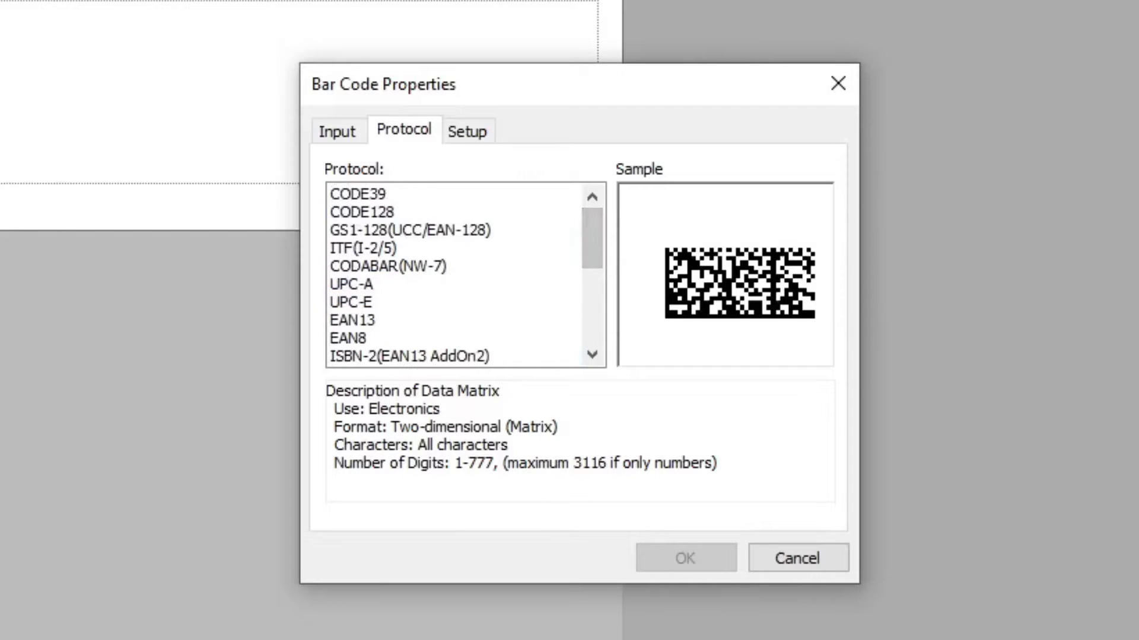
{"action": "left_click", "coordinate": [454, 212]}
{"action": "left_click", "coordinate": [453, 193]}
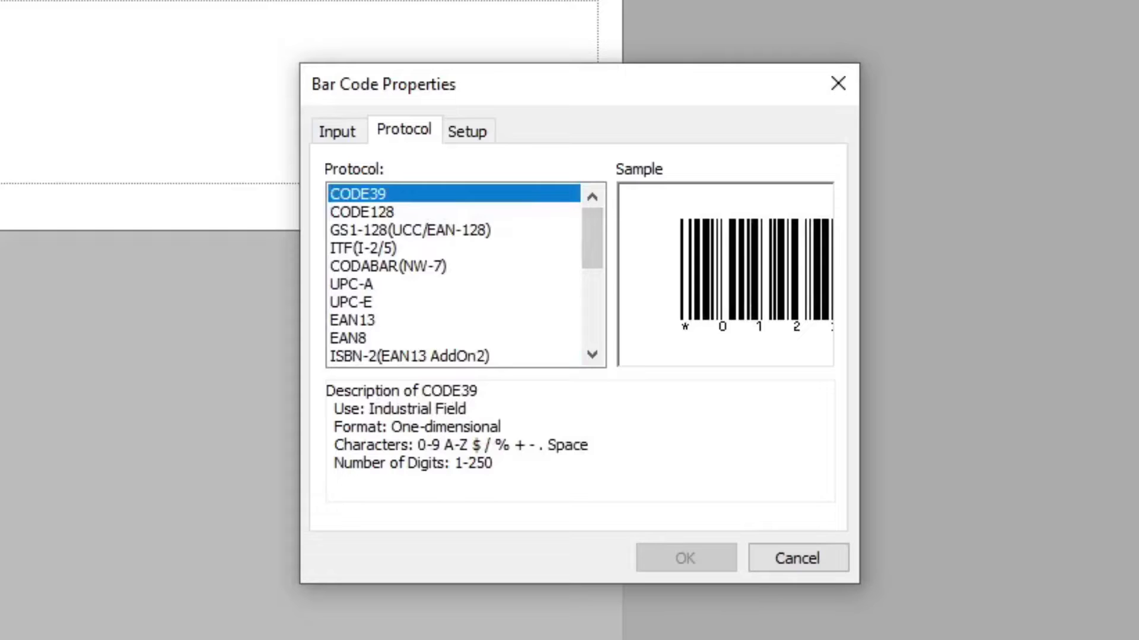
Paste the copied item URL as the CODE39 bar code's data and place the bar code on the label.
{"action": "left_click", "coordinate": [337, 131]}
{"action": "key", "text": "ctrl+v"}
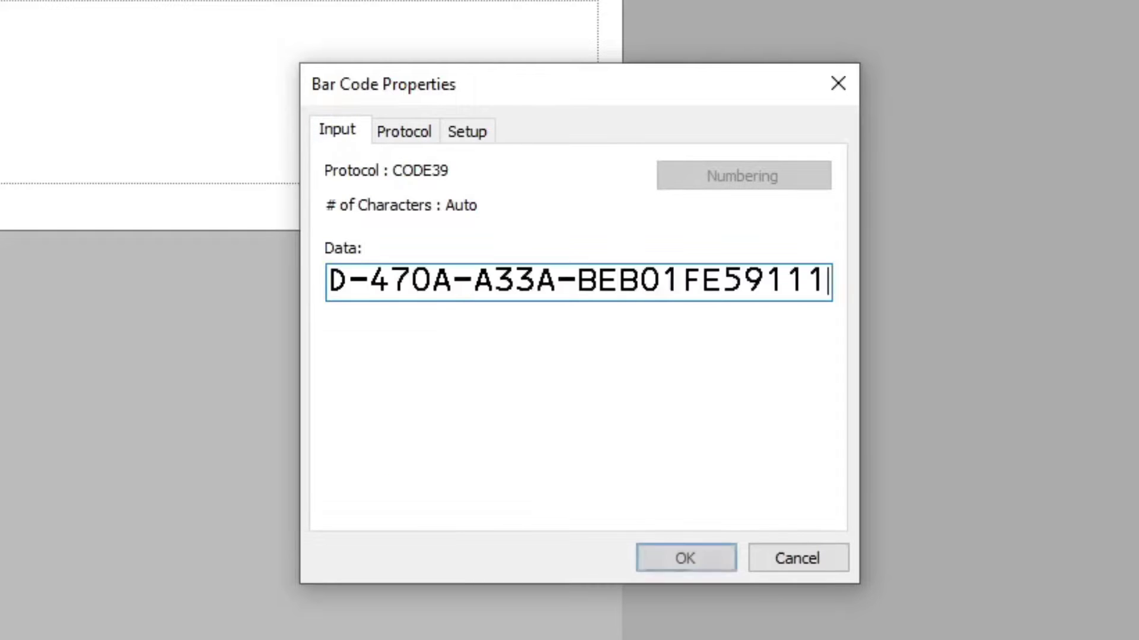
{"action": "key", "text": "Return"}
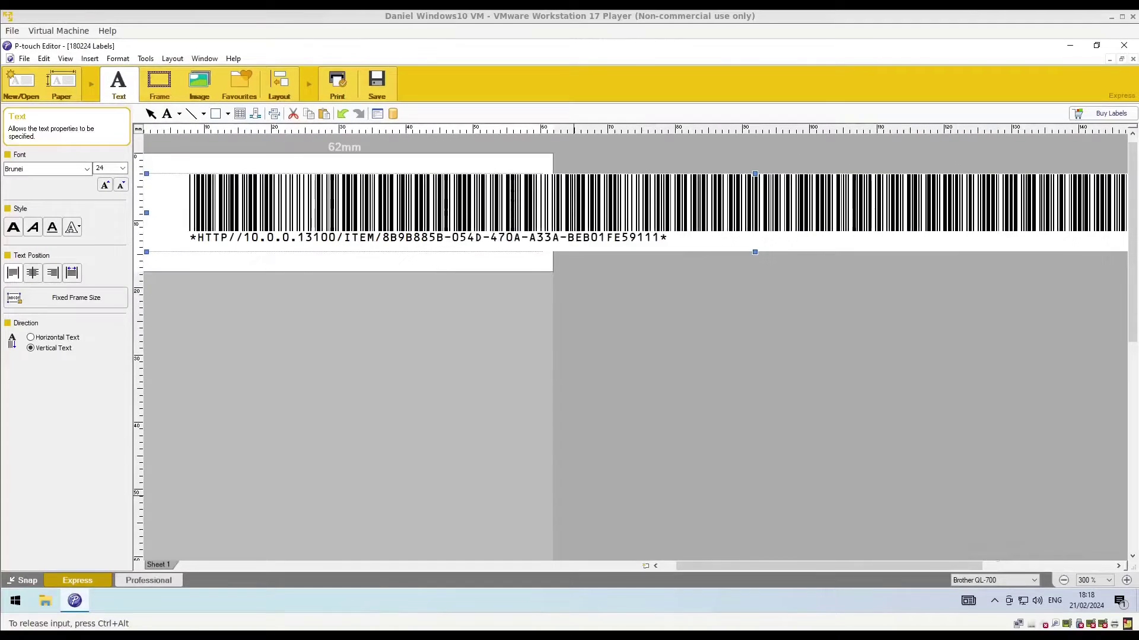
Delete the oversized CODE39 bar code from the label.
{"action": "scroll", "coordinate": [634, 350], "scroll_direction": "down", "scroll_amount": 3}
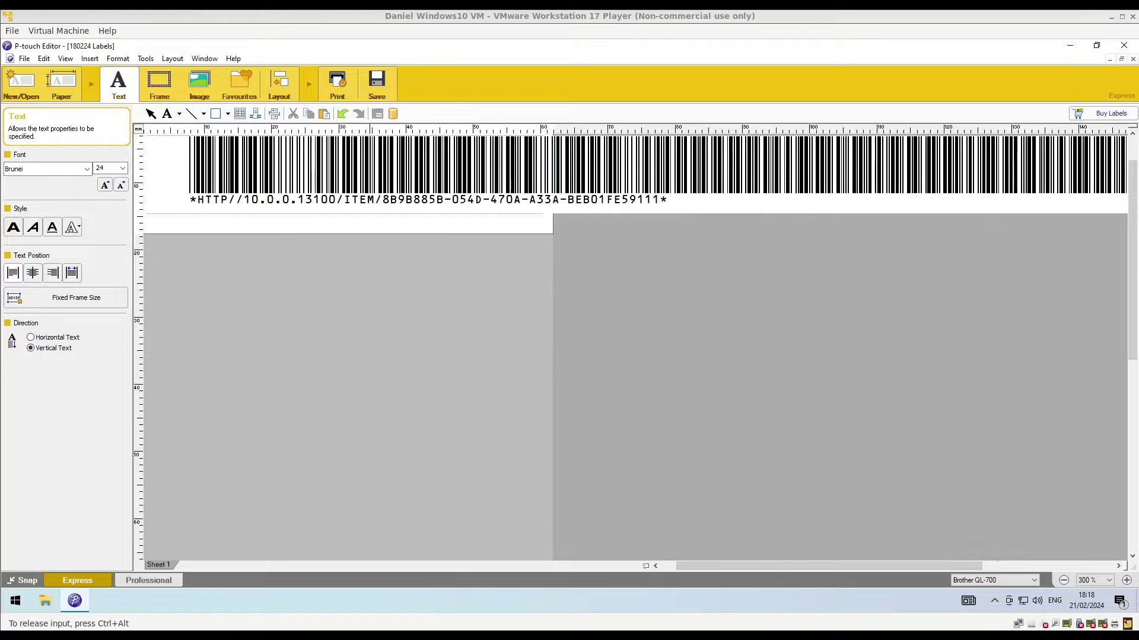
{"action": "scroll", "coordinate": [372, 237], "scroll_direction": "up", "scroll_amount": 1}
{"action": "left_click", "coordinate": [317, 202]}
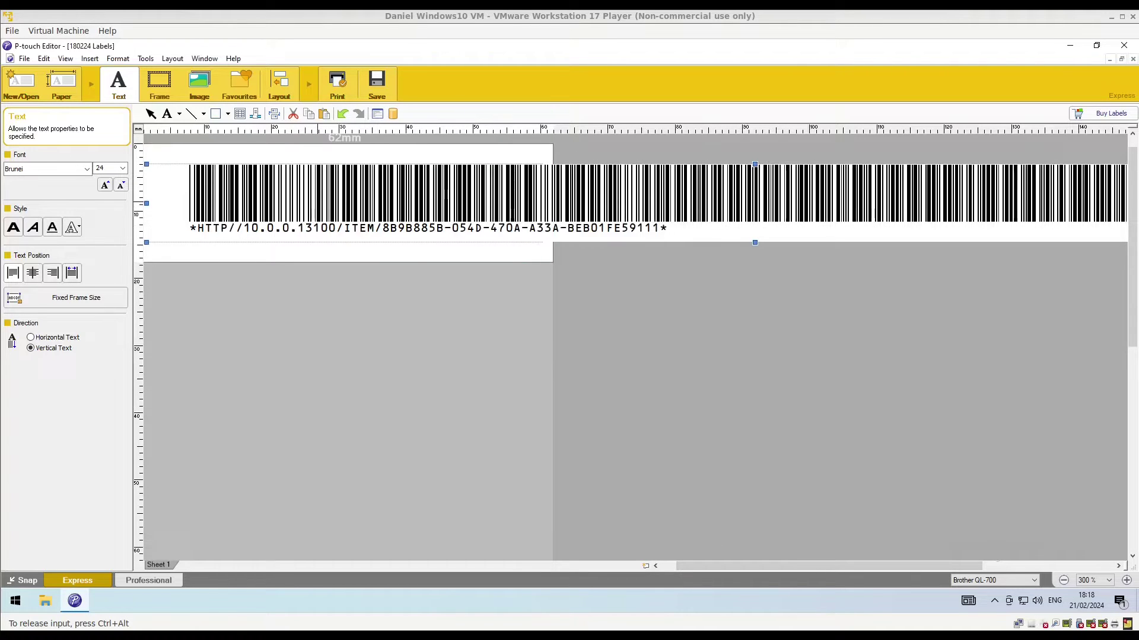
{"action": "key", "text": "Delete"}
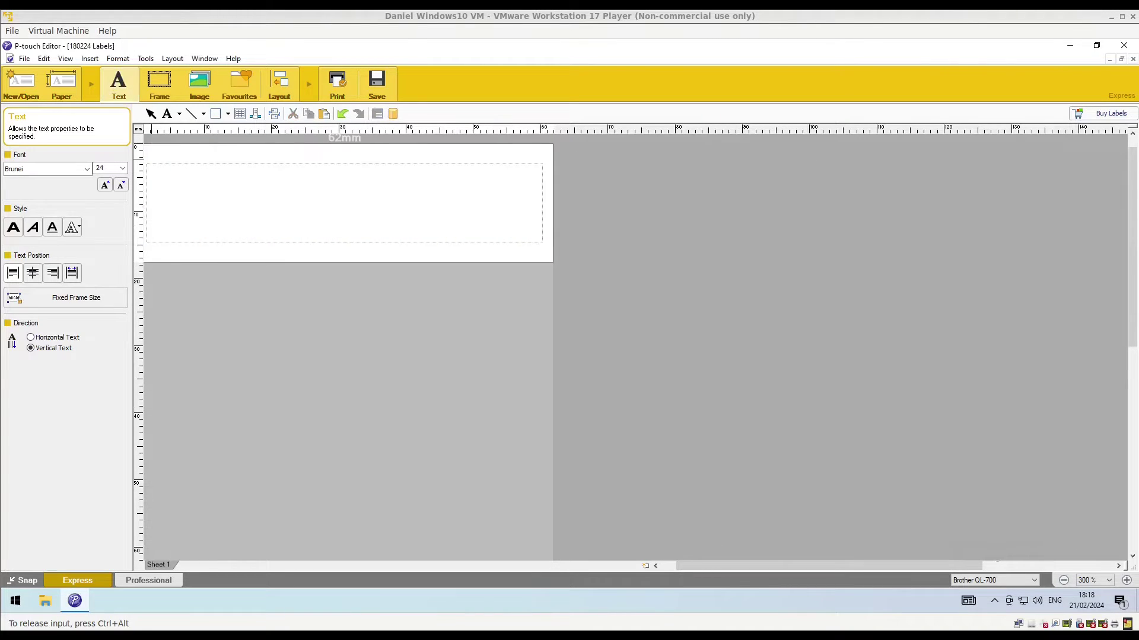
{"action": "left_click", "coordinate": [89, 58]}
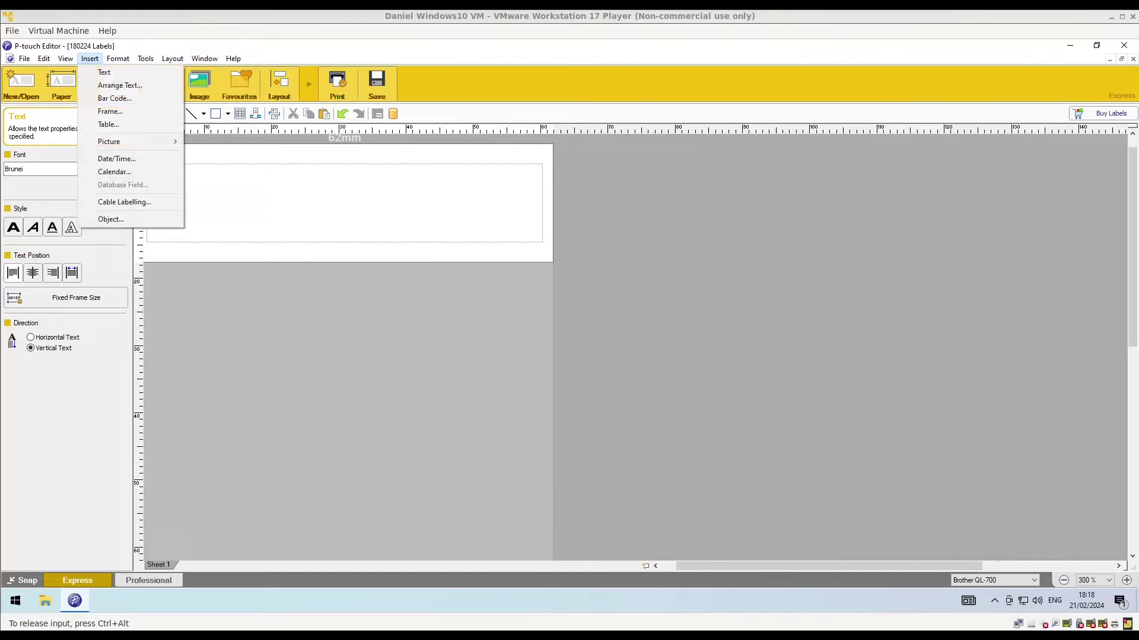
{"action": "left_click", "coordinate": [106, 97]}
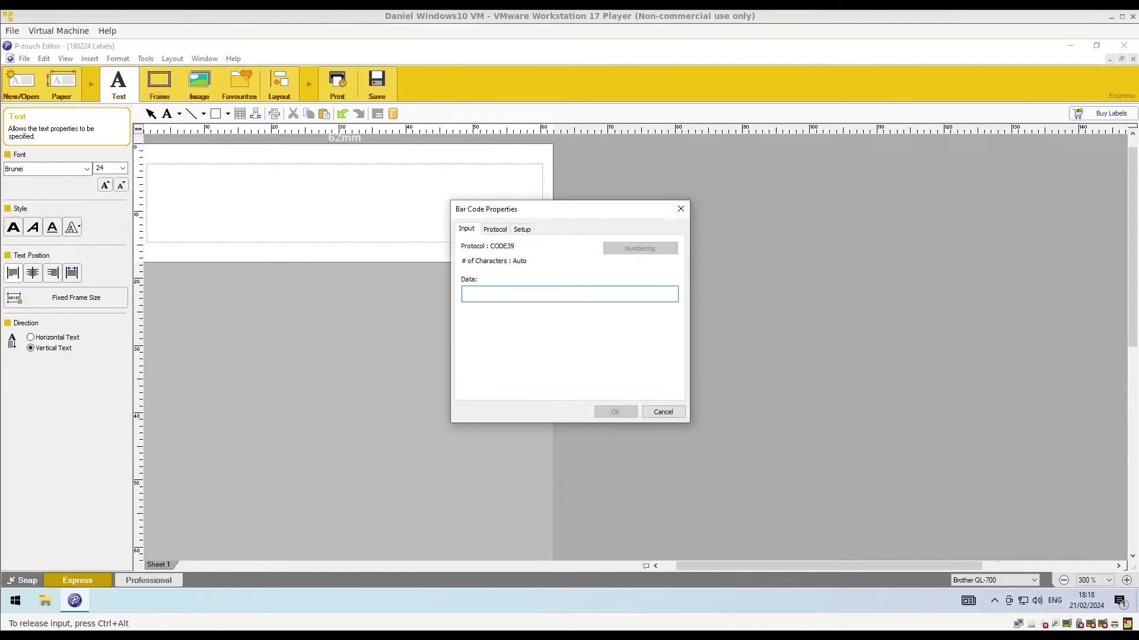
{"action": "left_click", "coordinate": [495, 230]}
{"action": "scroll", "coordinate": [516, 291], "scroll_direction": "down", "scroll_amount": 6}
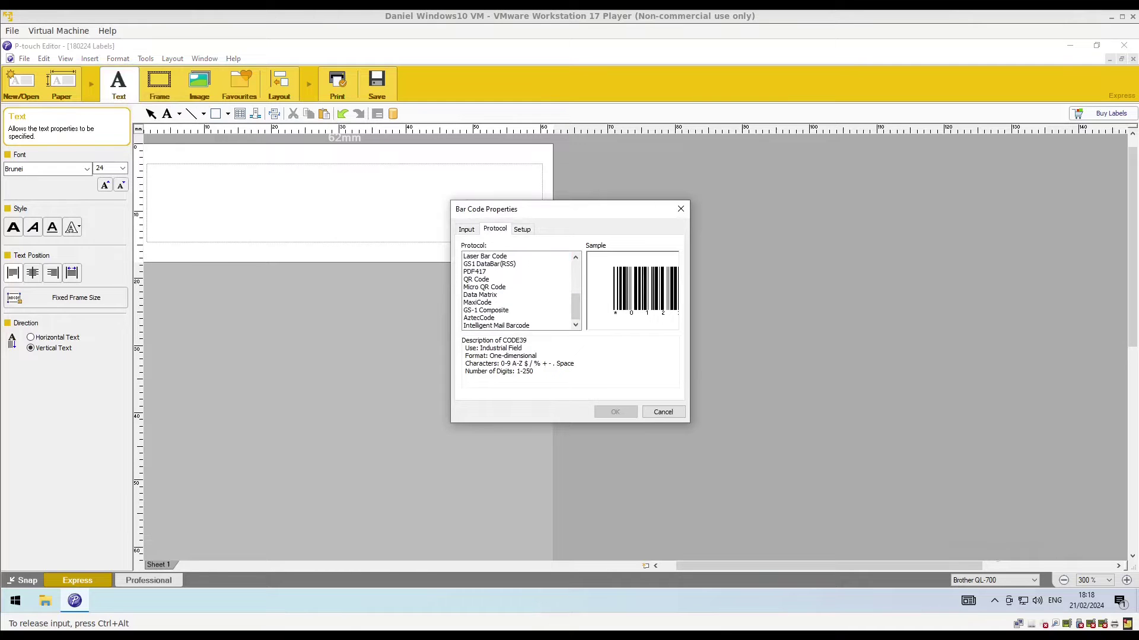
{"action": "left_click", "coordinate": [477, 280]}
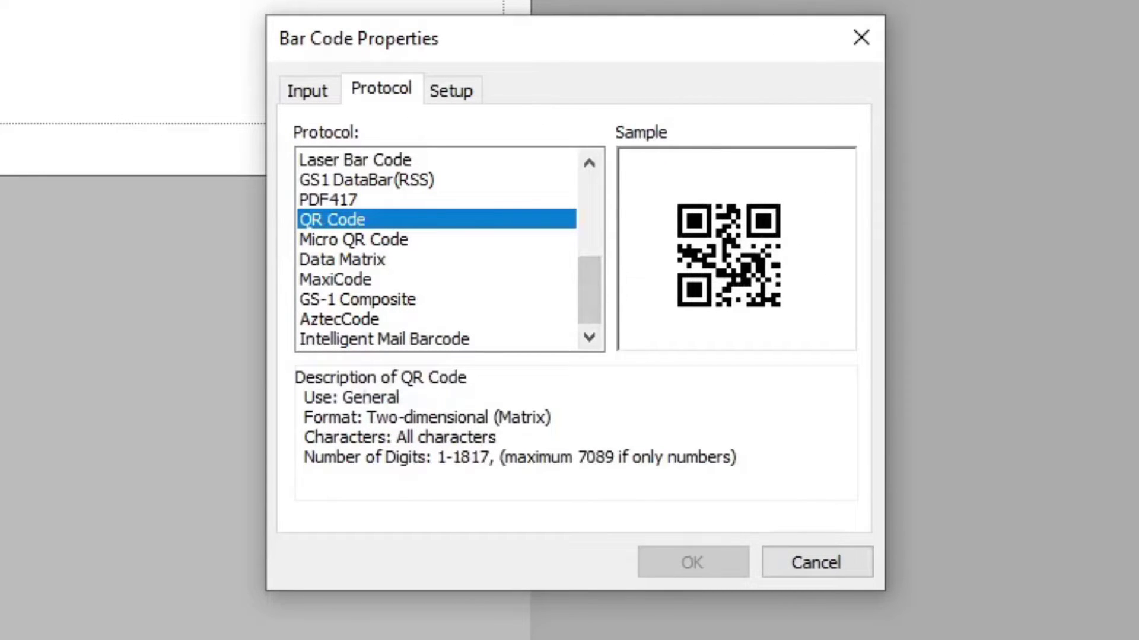
{"action": "left_click", "coordinate": [309, 91]}
{"action": "type", "text": "http://10.0.0.1:3100/item/8b9b885b-054d-470a-a33a-beb01fe59111"}
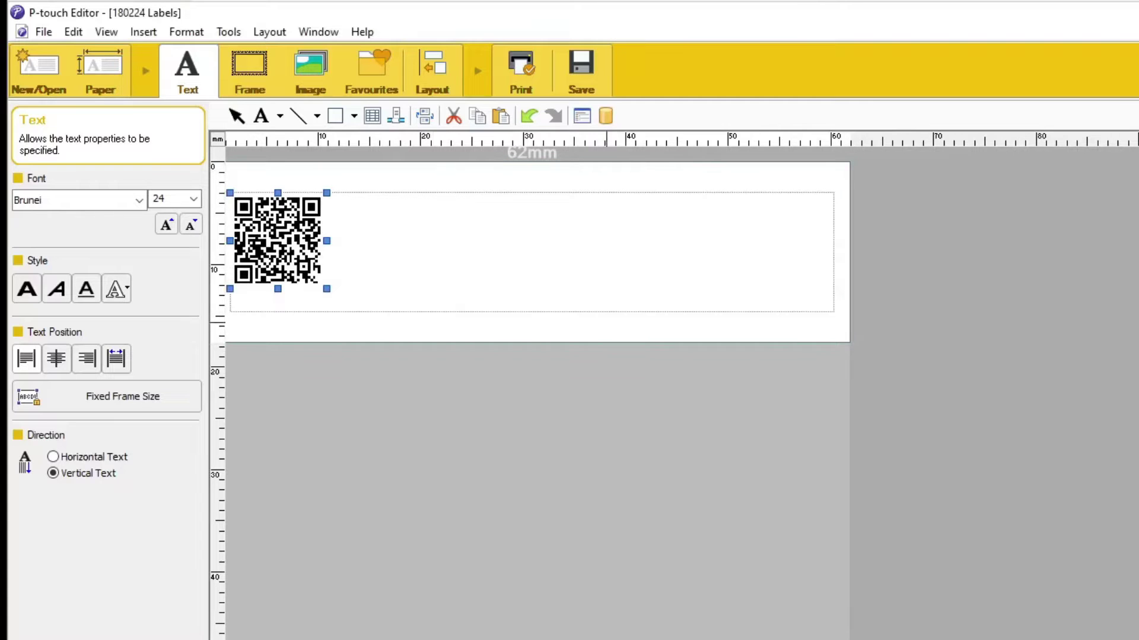
Lengthen the label to about 30 mm and enlarge the QR code to about 25 mm square near the label's centre.
{"action": "left_click_drag", "start_coordinate": [593, 342], "coordinate": [603, 474]}
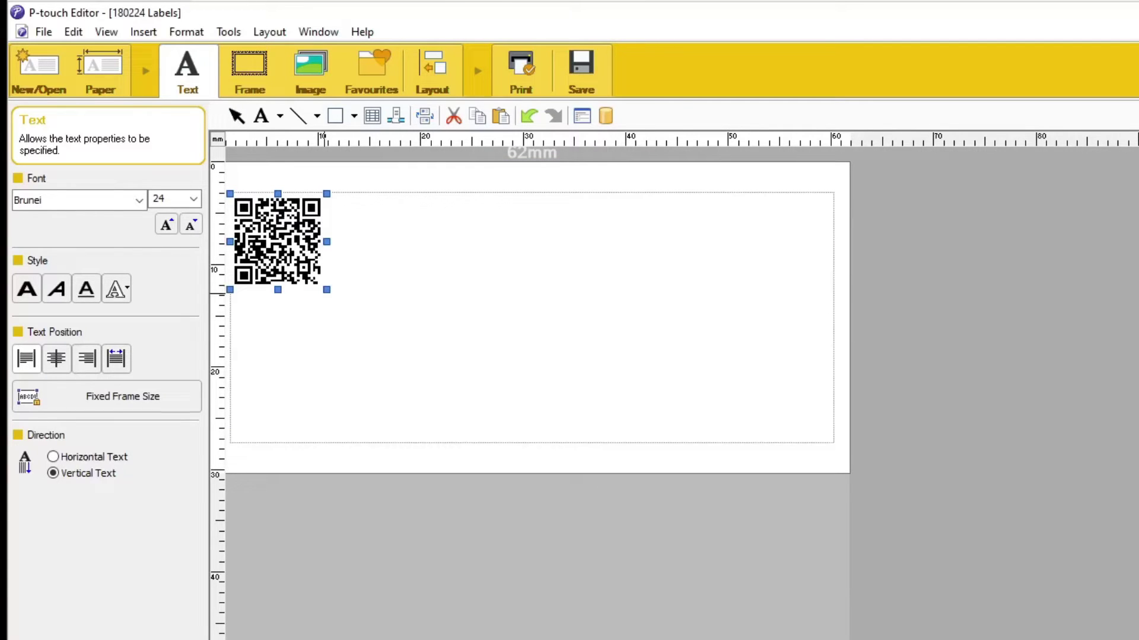
{"action": "left_click_drag", "start_coordinate": [326, 290], "coordinate": [423, 387]}
{"action": "left_click_drag", "start_coordinate": [399, 332], "coordinate": [478, 323]}
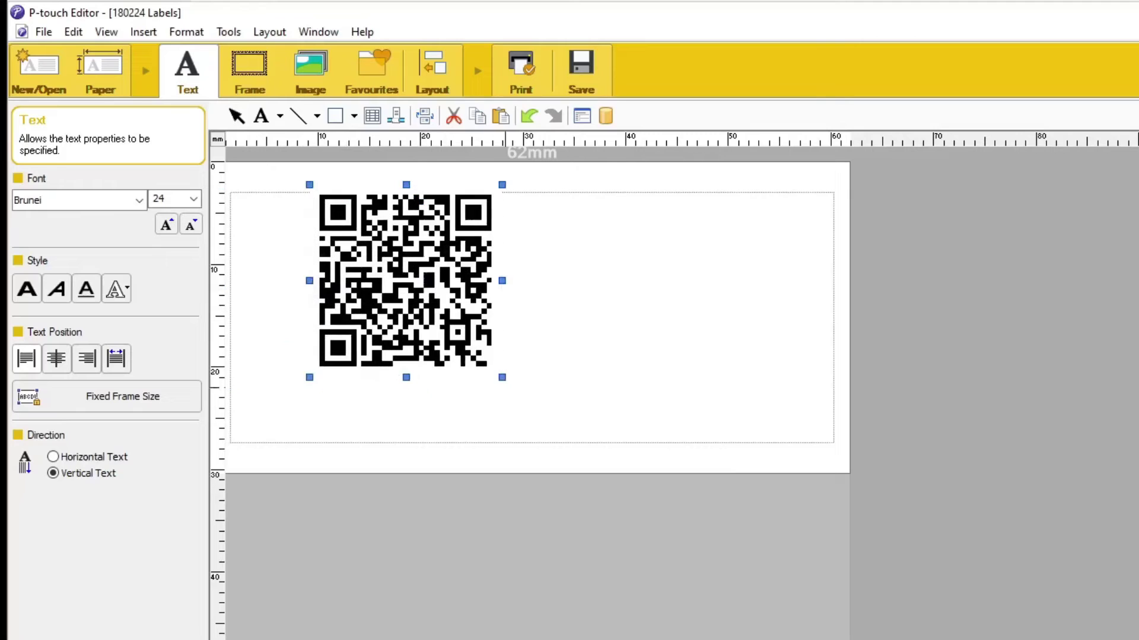
{"action": "left_click_drag", "start_coordinate": [503, 380], "coordinate": [568, 444]}
{"action": "left_click_drag", "start_coordinate": [448, 352], "coordinate": [542, 367]}
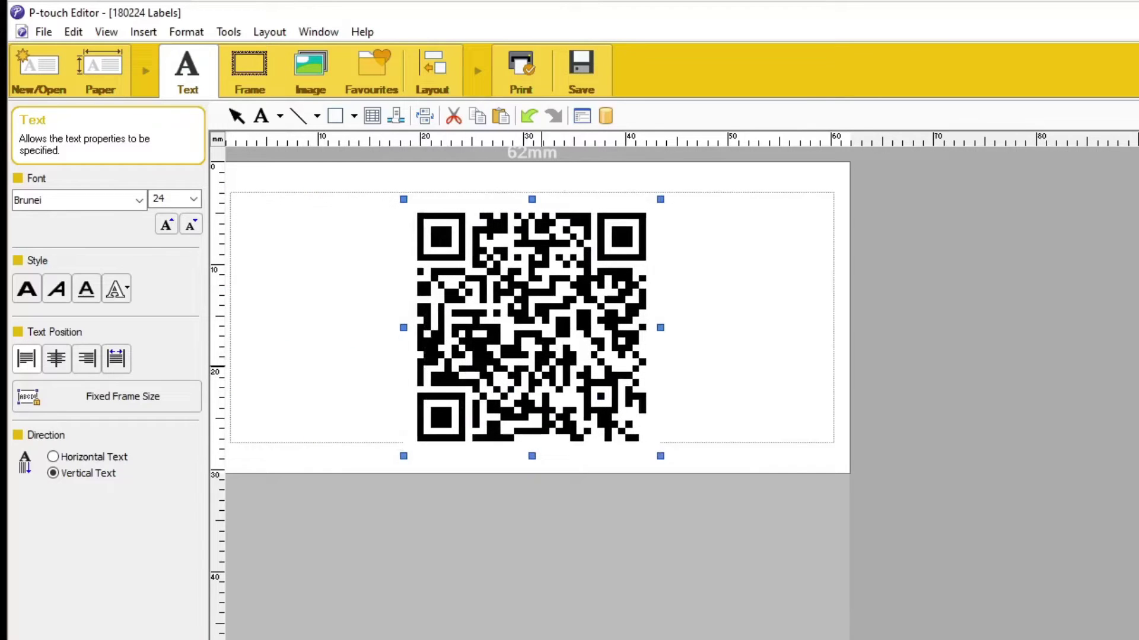
{"action": "left_click_drag", "start_coordinate": [530, 326], "coordinate": [544, 319]}
Check the QR code's position properties and change its model to GS1 in the setup options.
{"action": "right_click", "coordinate": [546, 386]}
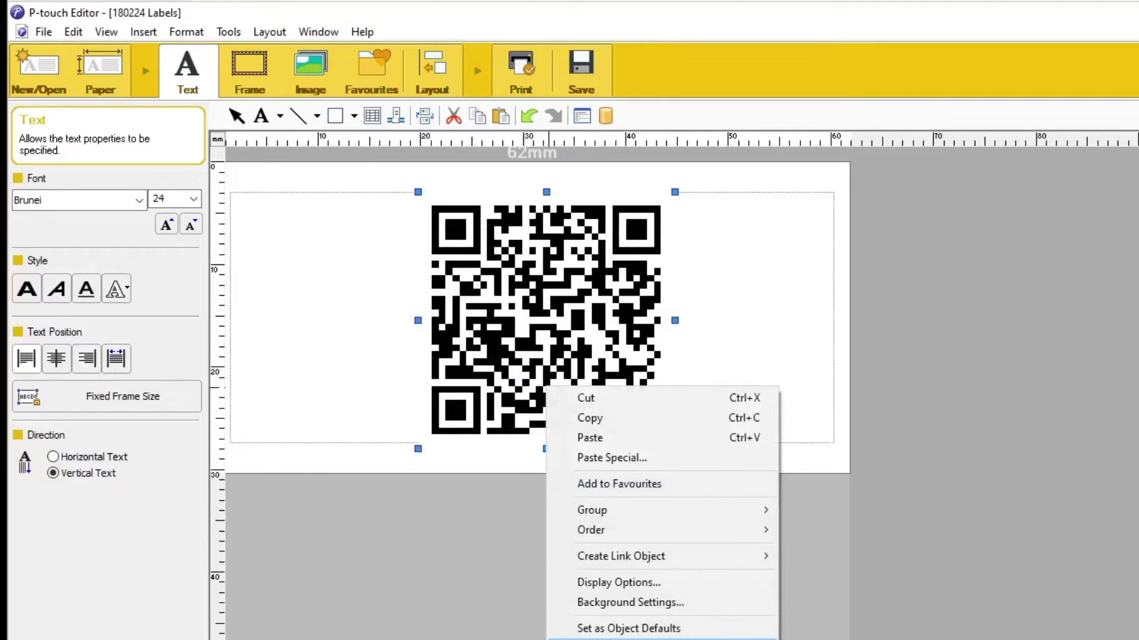
{"action": "left_click", "coordinate": [603, 639]}
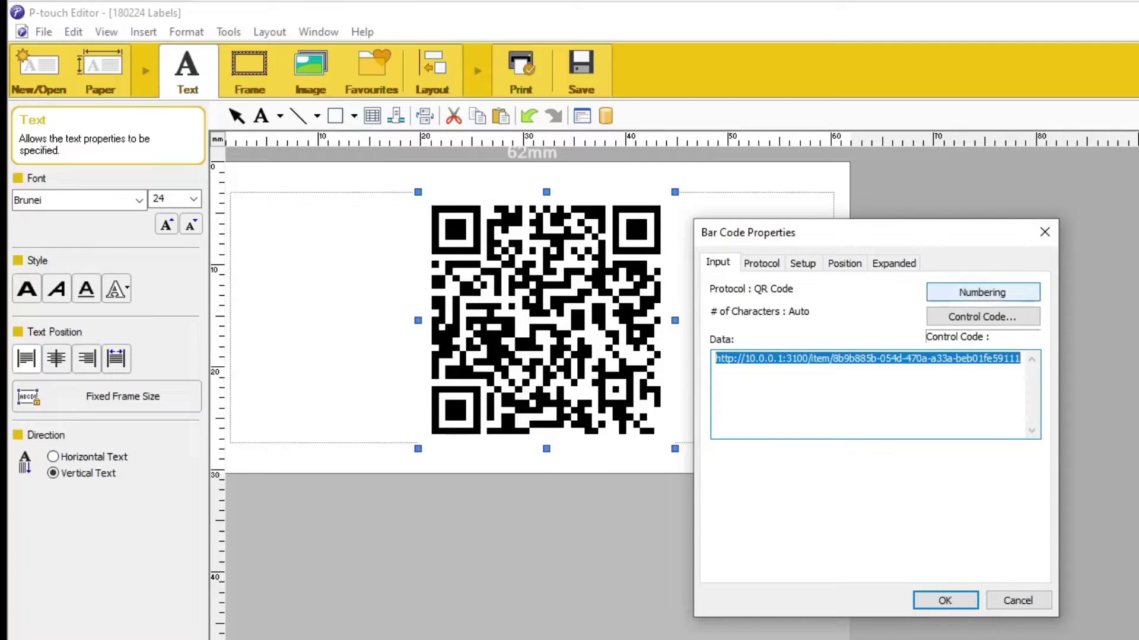
{"action": "left_click", "coordinate": [844, 263]}
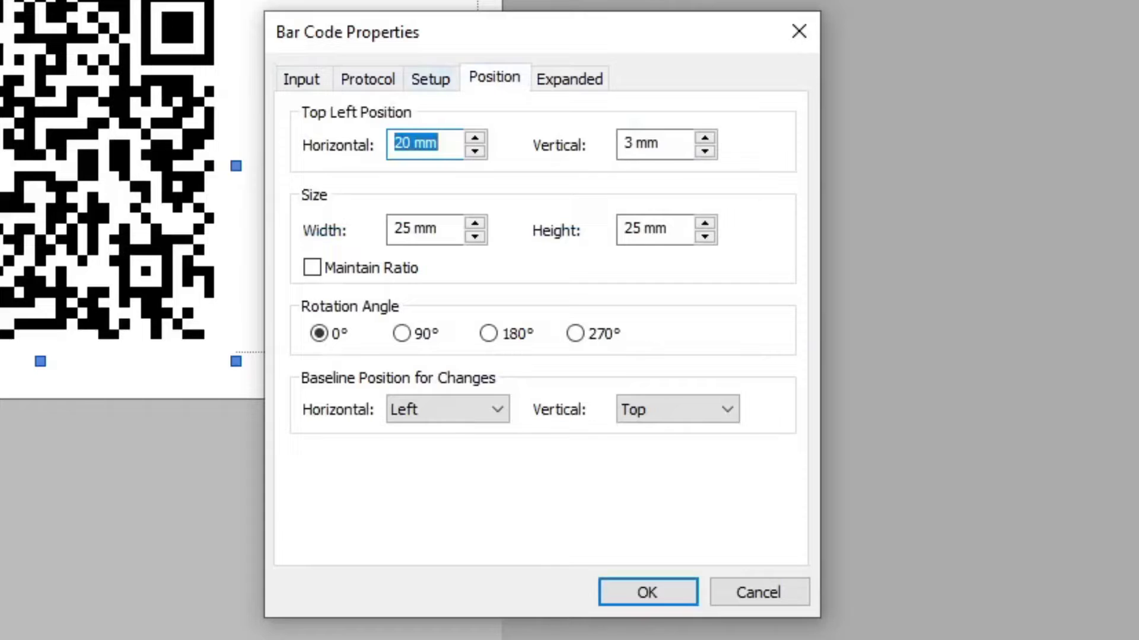
{"action": "left_click", "coordinate": [431, 79]}
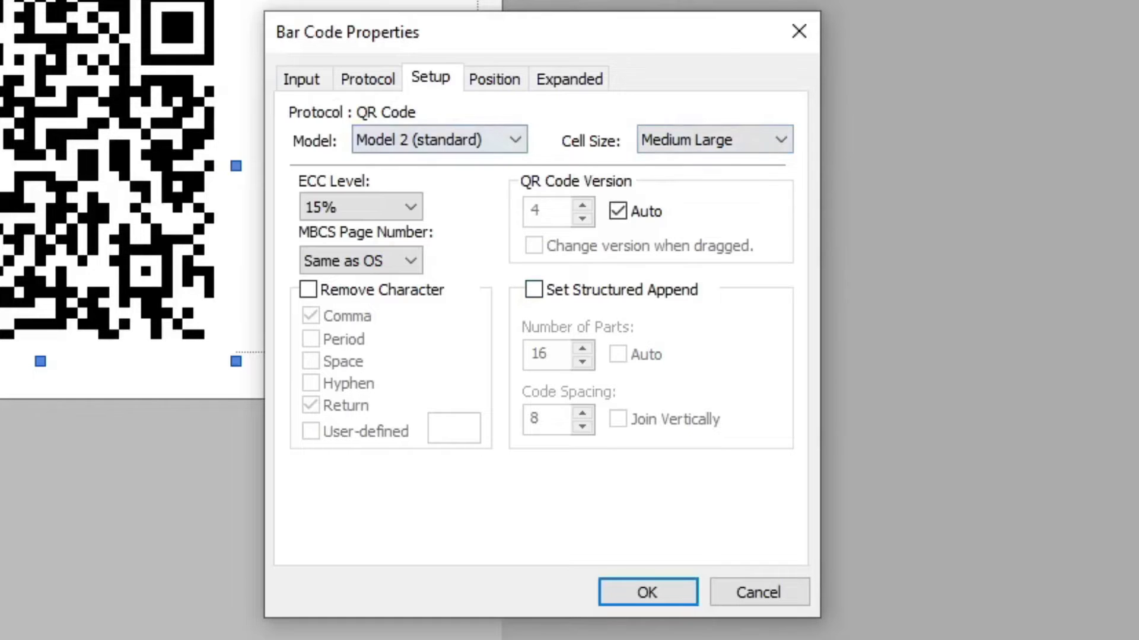
{"action": "left_click", "coordinate": [440, 140]}
{"action": "key", "text": "Up"}
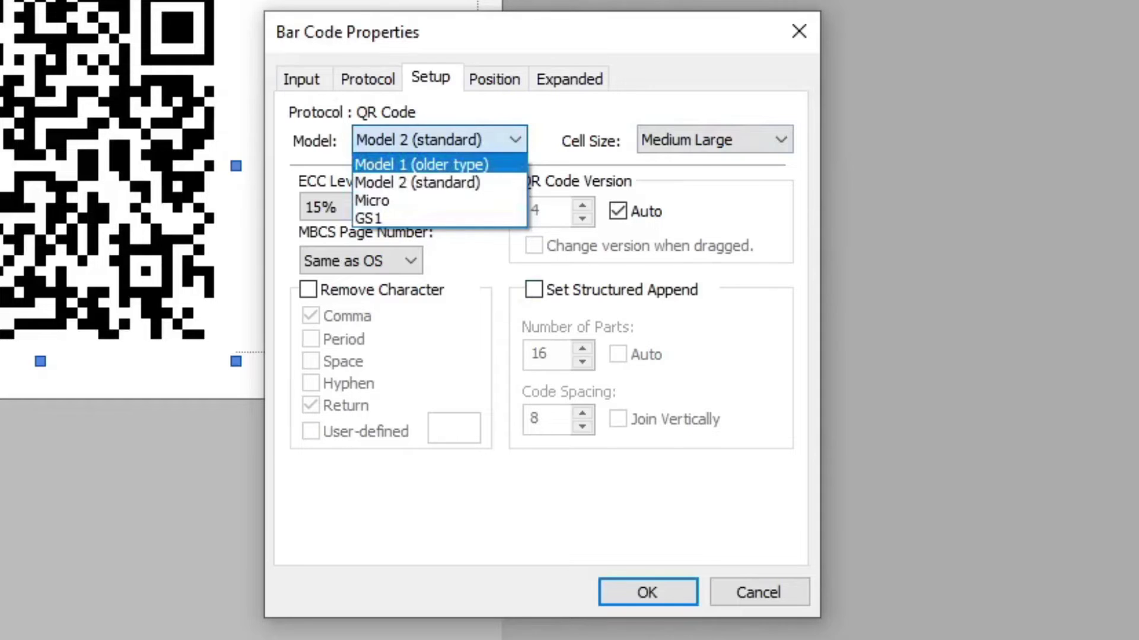
{"action": "key", "text": "Down"}
{"action": "key", "text": "Down"}
{"action": "key", "text": "Down"}
{"action": "key", "text": "Up"}
{"action": "key", "text": "Down"}
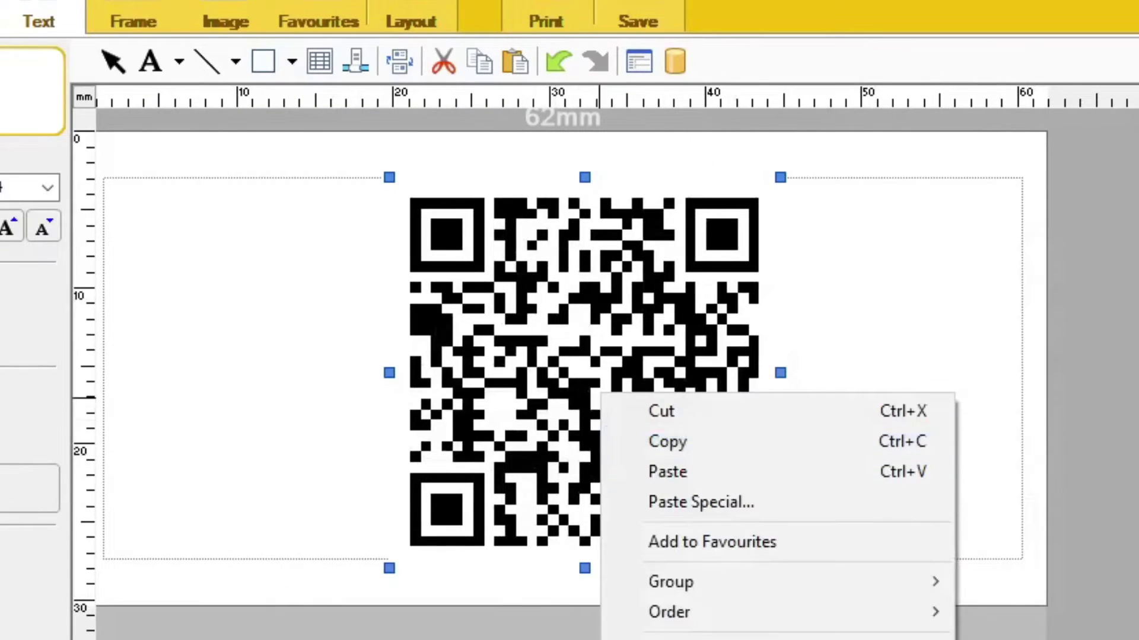
Reopen the QR code's properties and set the model to Model 2 (standard).
{"action": "left_click", "coordinate": [679, 639]}
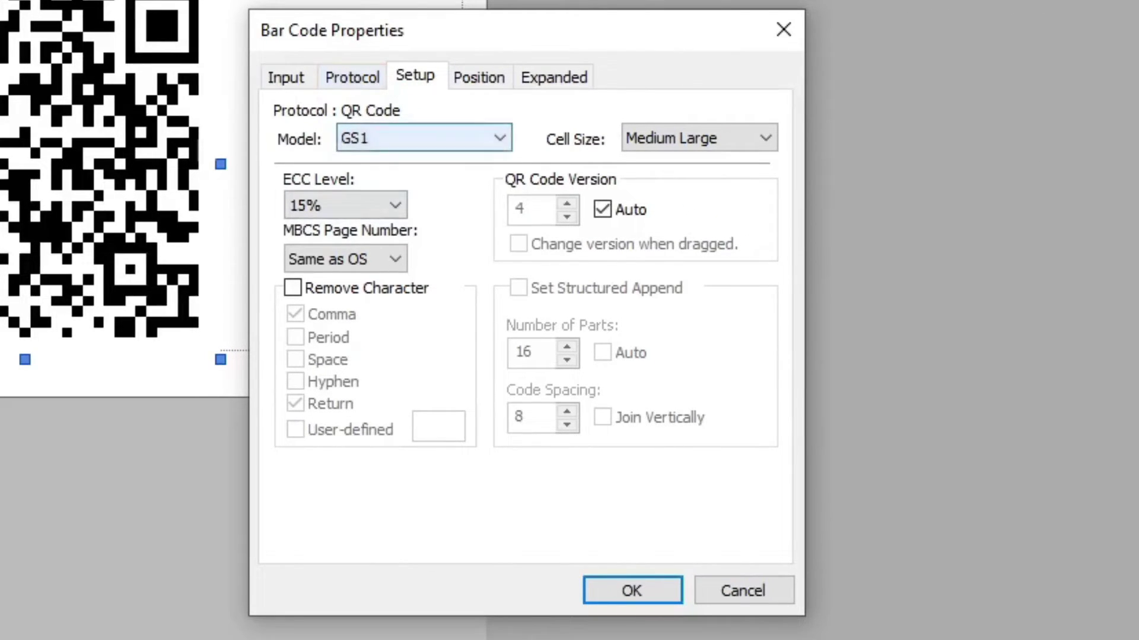
{"action": "left_click", "coordinate": [424, 138]}
{"action": "key", "text": "Return"}
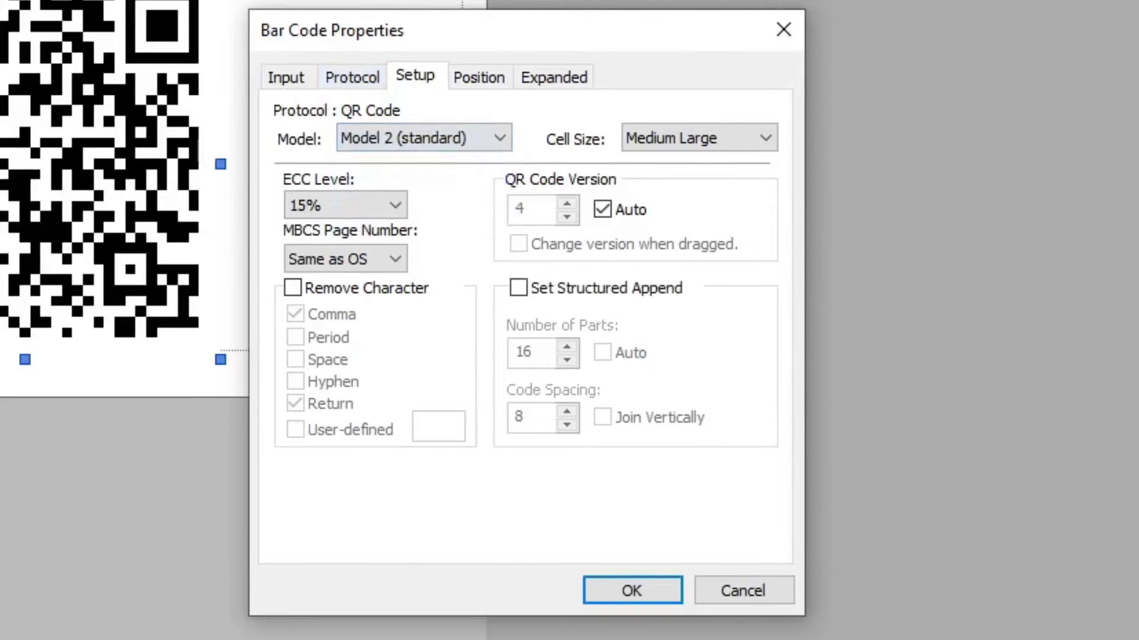
Switch the automatic QR code version off and back on.
{"action": "left_click", "coordinate": [602, 209]}
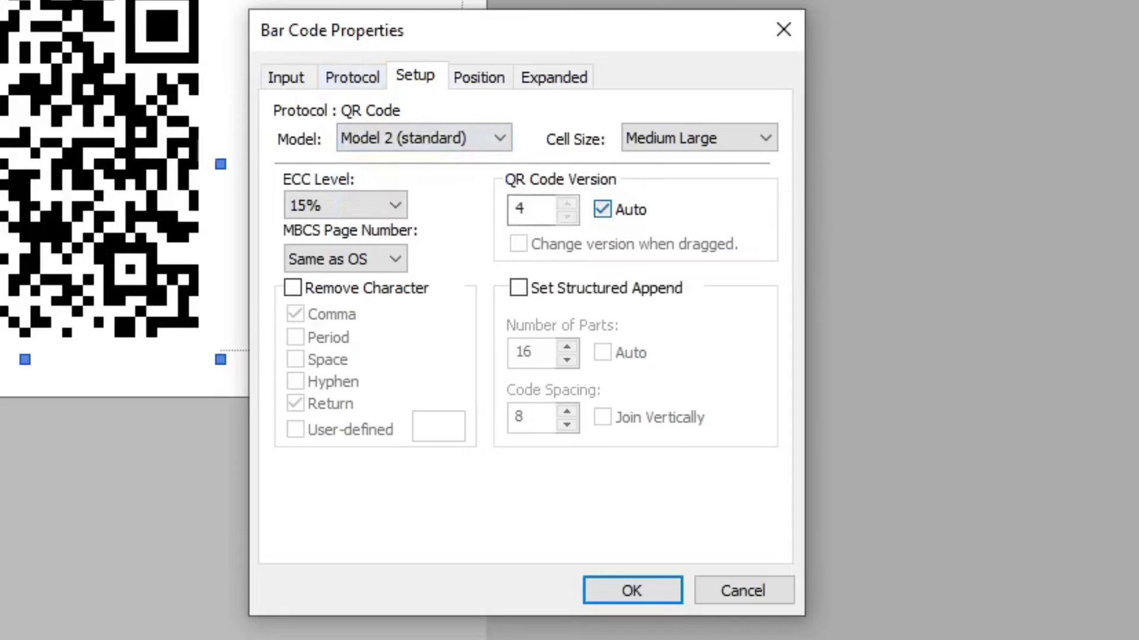
{"action": "left_click", "coordinate": [531, 208]}
{"action": "left_click", "coordinate": [602, 209]}
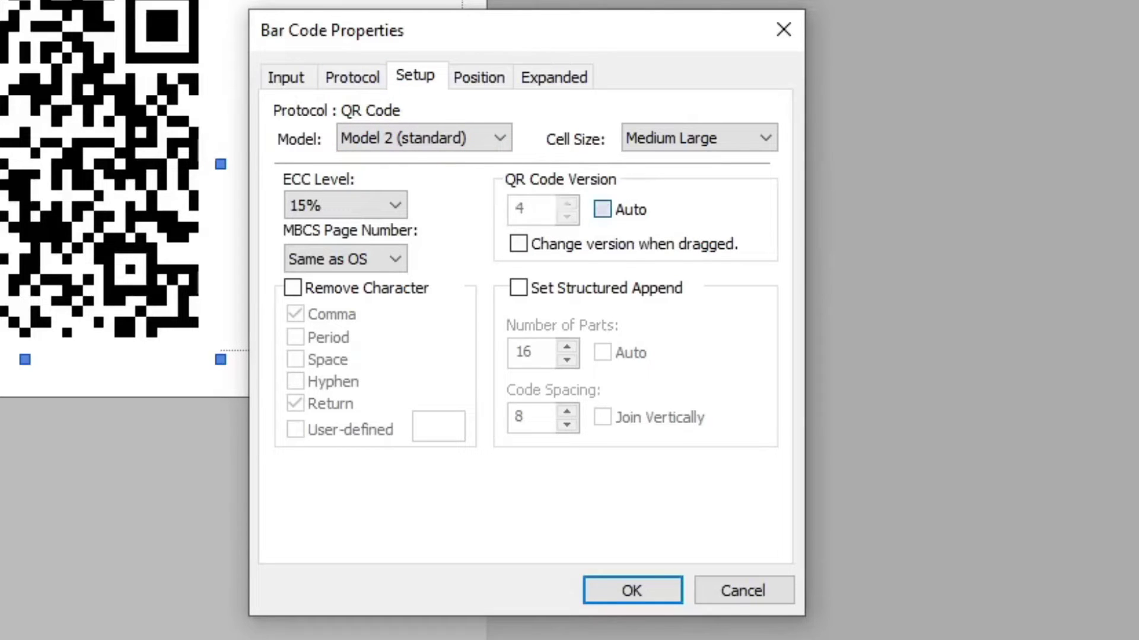
Check the QR code's position and expanded properties, and change its protocol to Micro QR Code, erasing the entered data.
{"action": "left_click", "coordinate": [479, 77]}
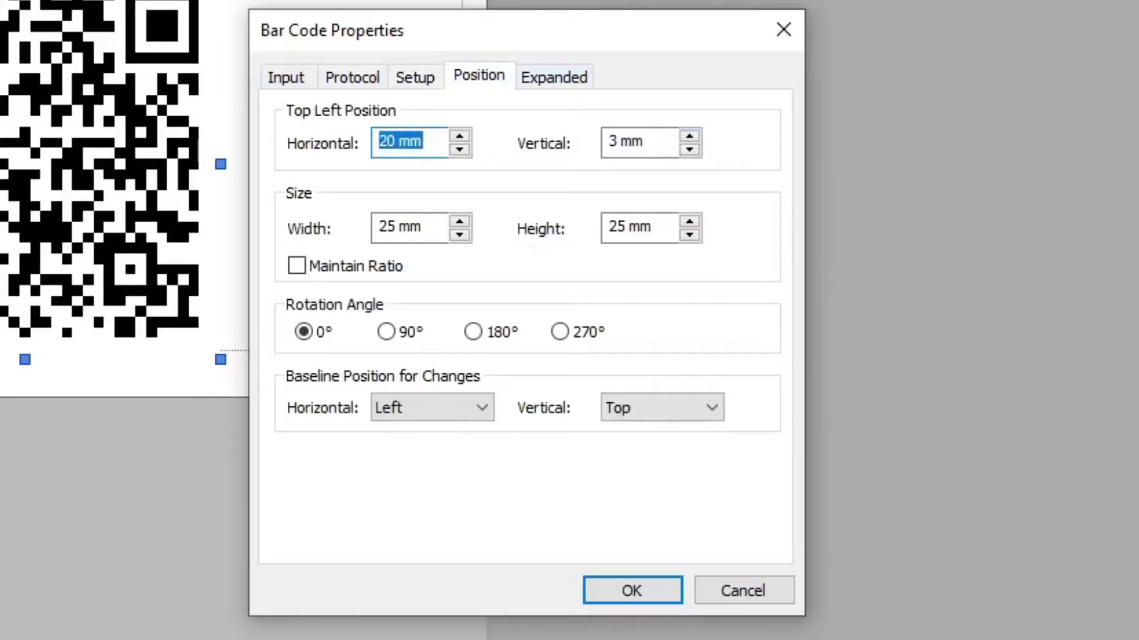
{"action": "left_click", "coordinate": [554, 77]}
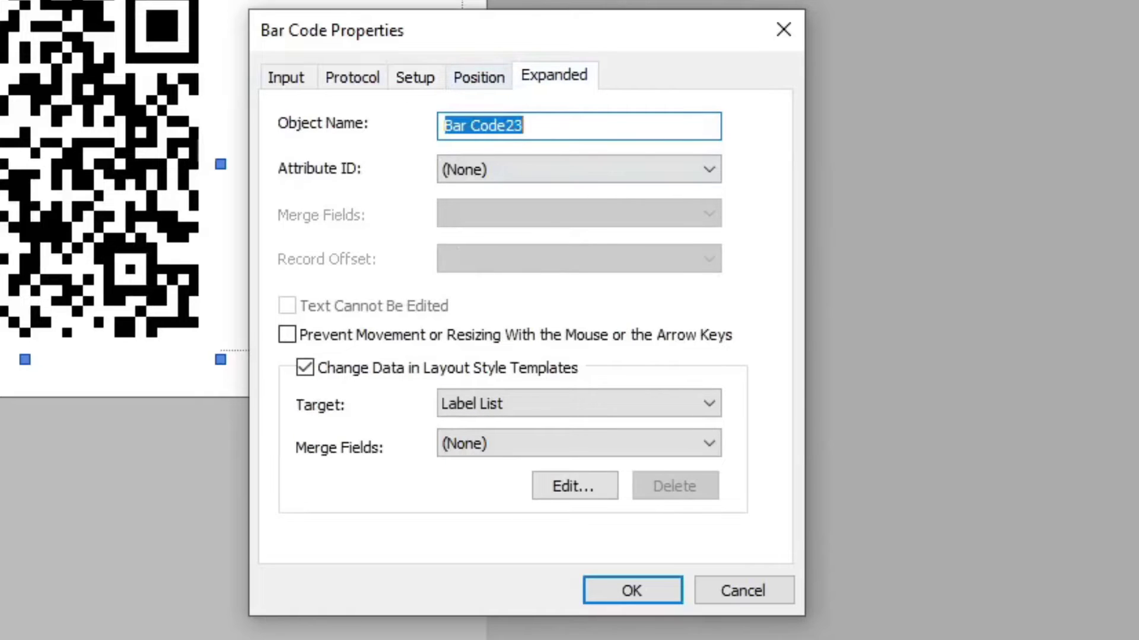
{"action": "left_click", "coordinate": [352, 77]}
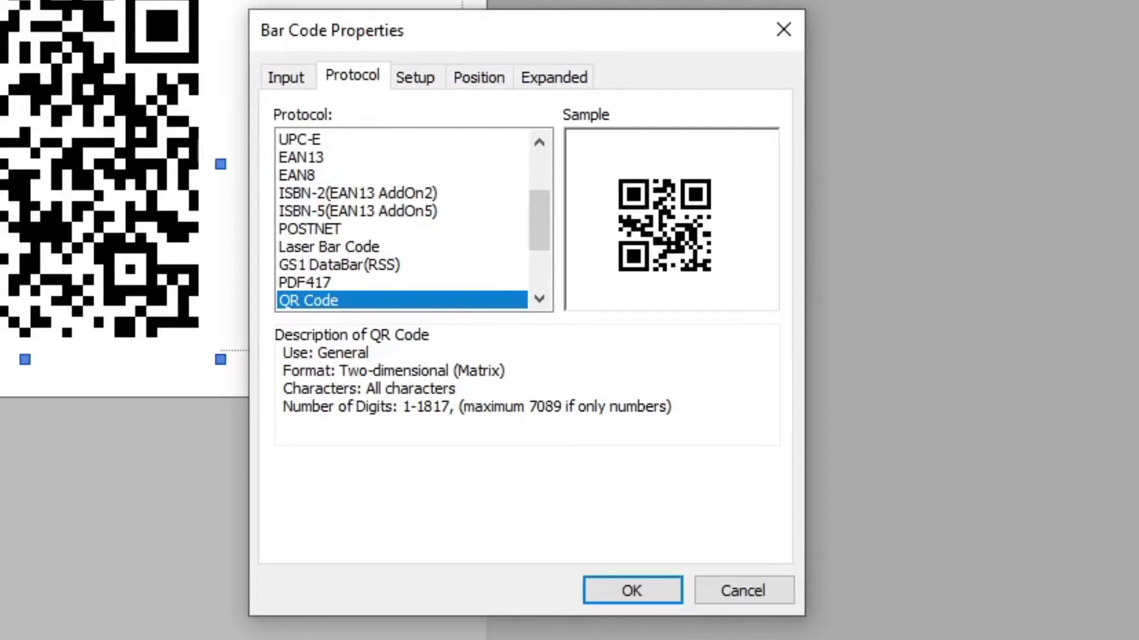
{"action": "scroll", "coordinate": [402, 219], "scroll_direction": "down", "scroll_amount": 2}
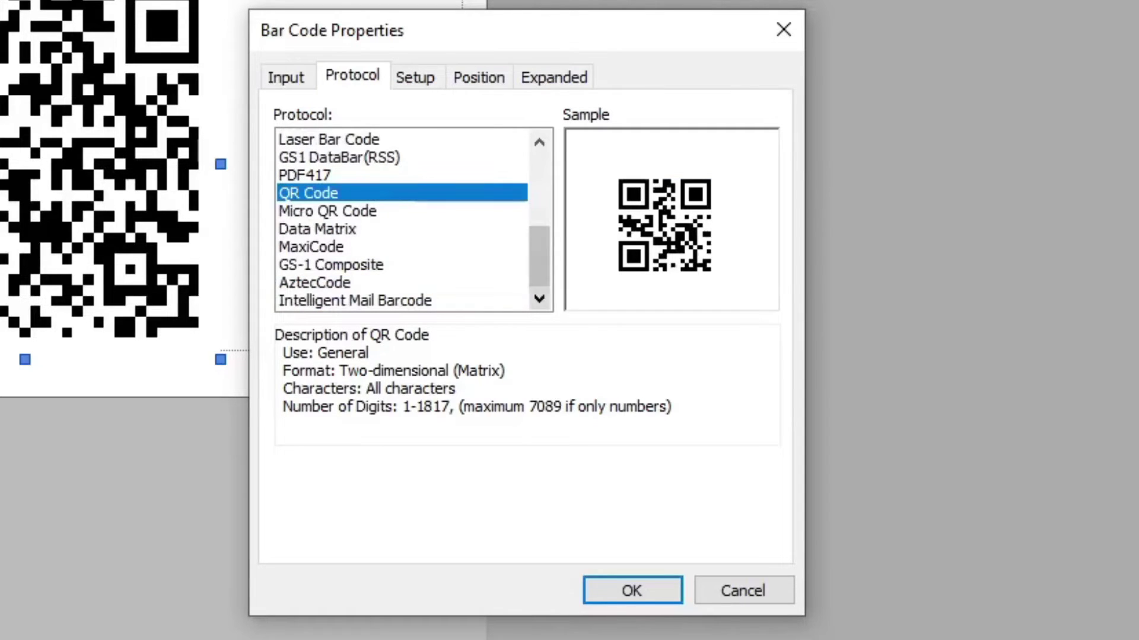
{"action": "left_click", "coordinate": [328, 211]}
{"action": "left_click", "coordinate": [286, 77]}
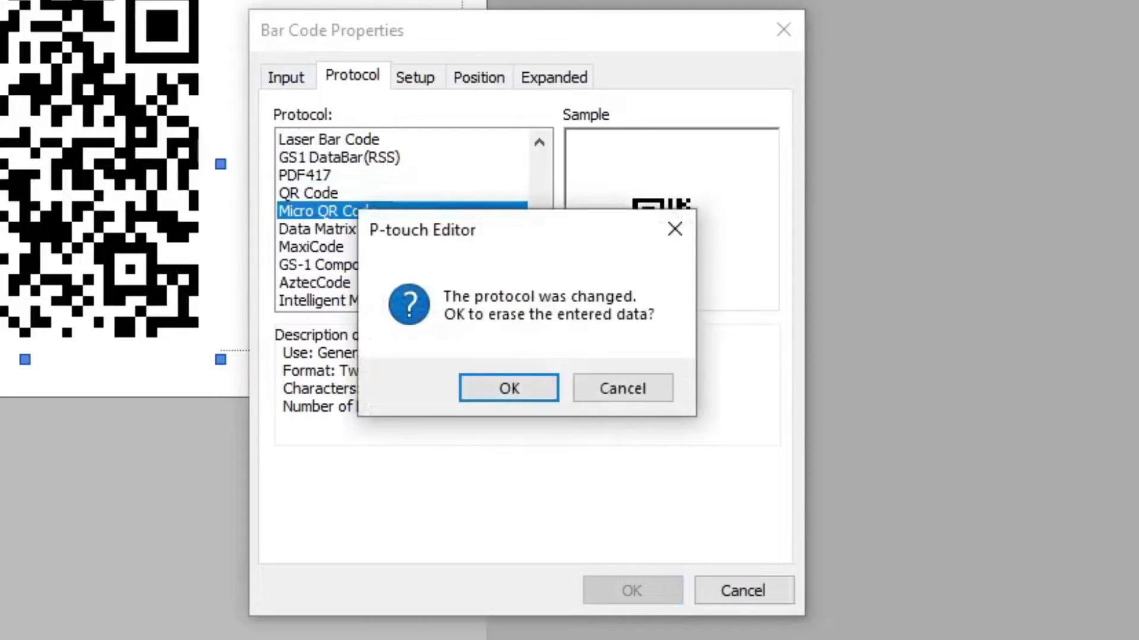
{"action": "key", "text": "Return"}
{"action": "right_click", "coordinate": [395, 278]}
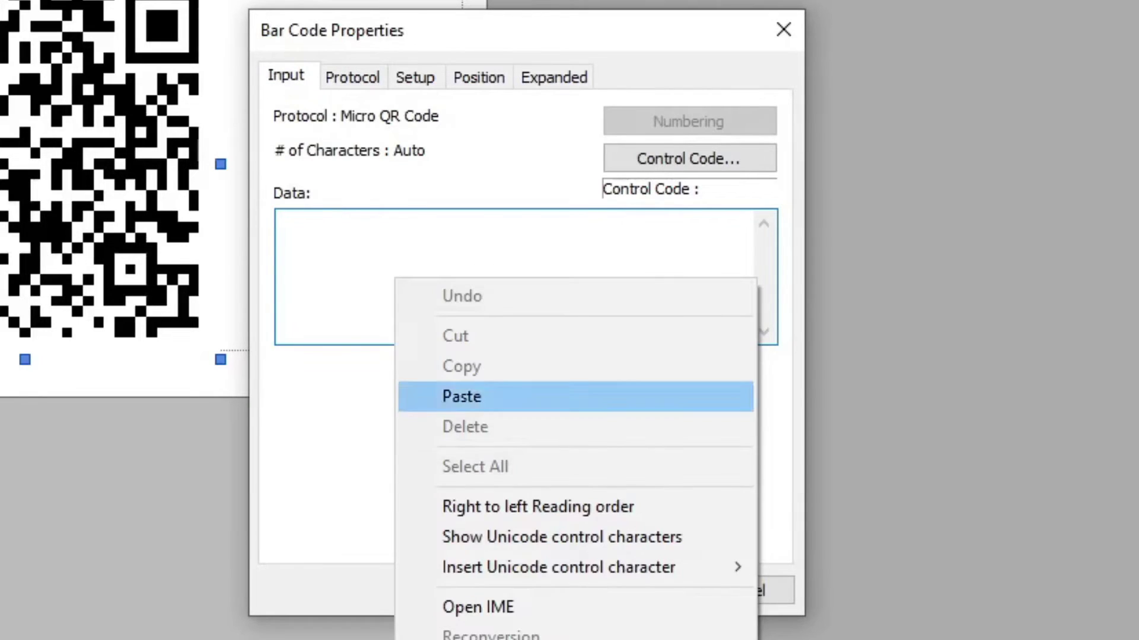
{"action": "left_click", "coordinate": [461, 397]}
{"action": "left_click", "coordinate": [631, 590]}
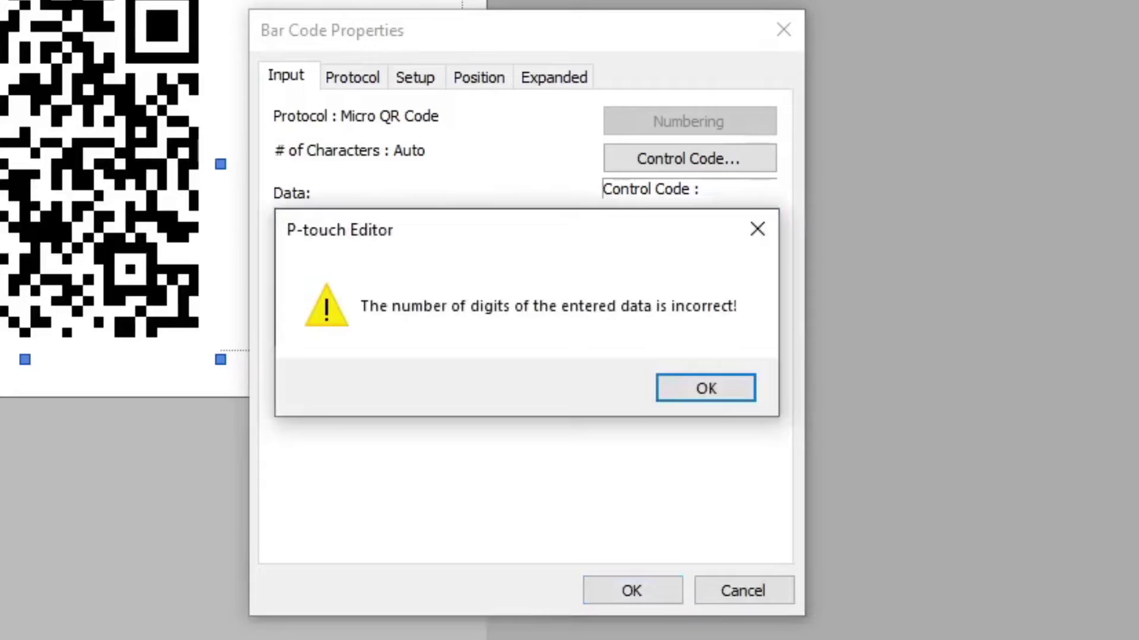
{"action": "key", "text": "Return"}
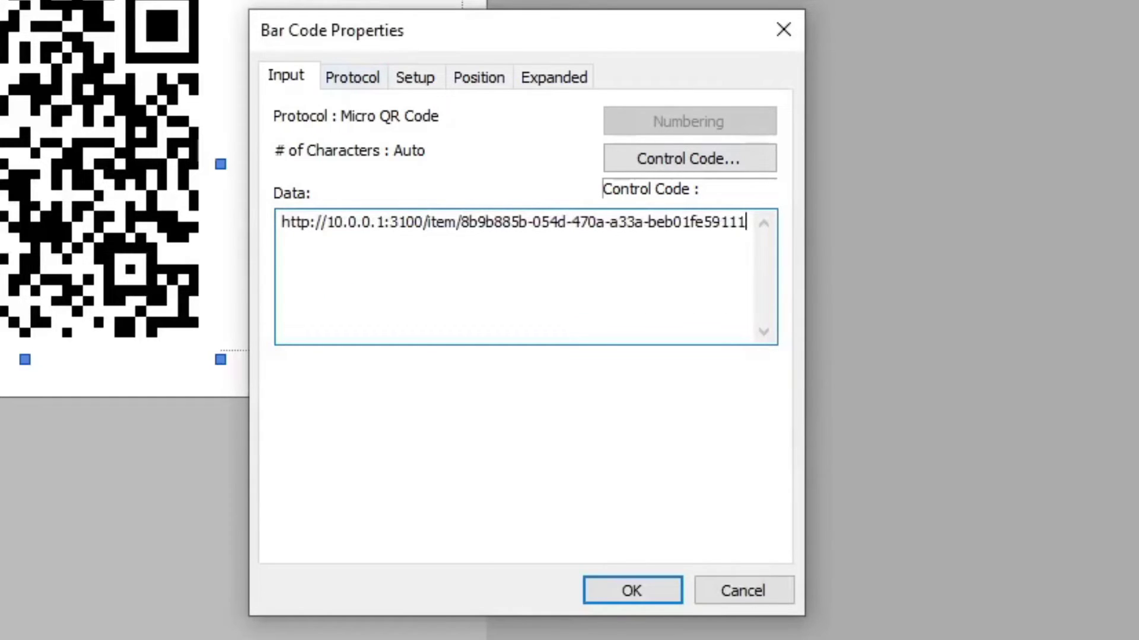
{"action": "left_click", "coordinate": [352, 77]}
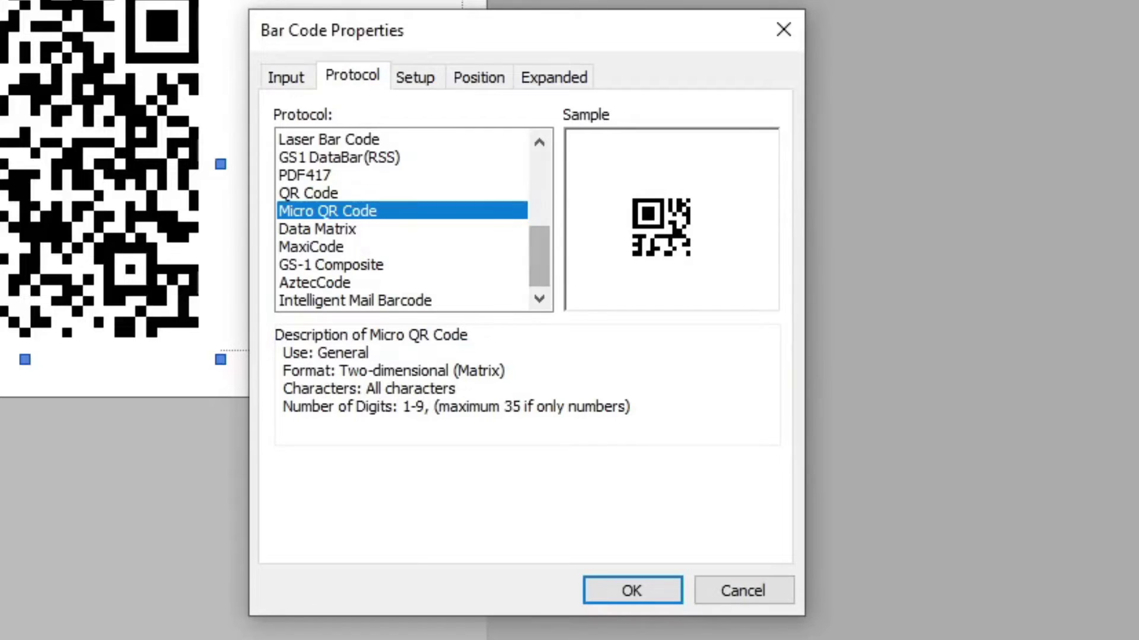
{"action": "left_click", "coordinate": [309, 193]}
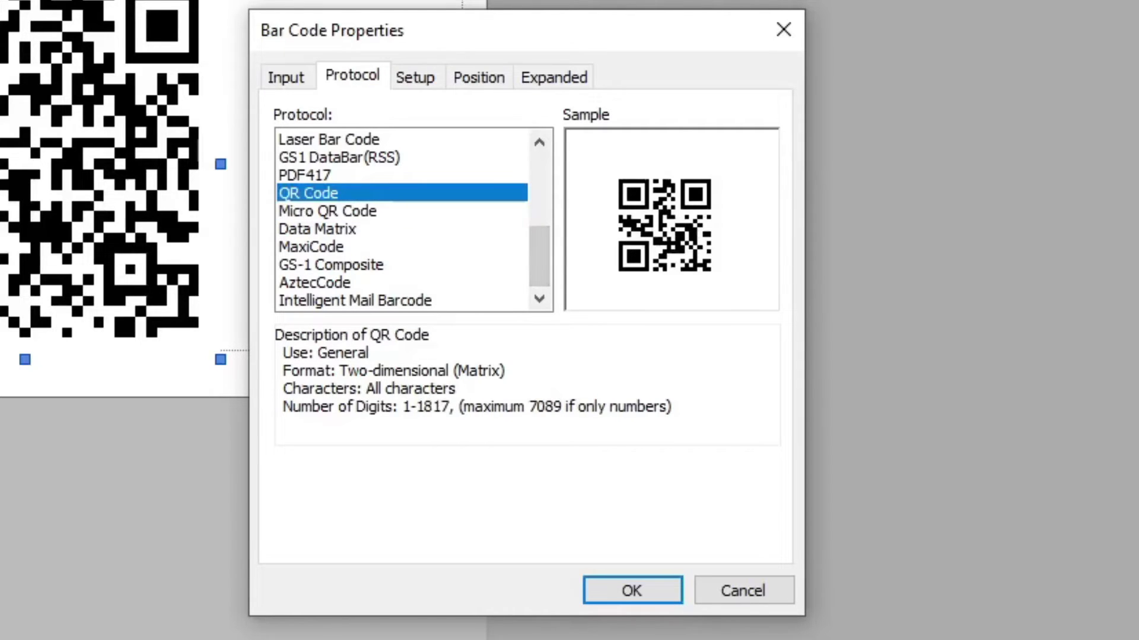
{"action": "left_click", "coordinate": [317, 229]}
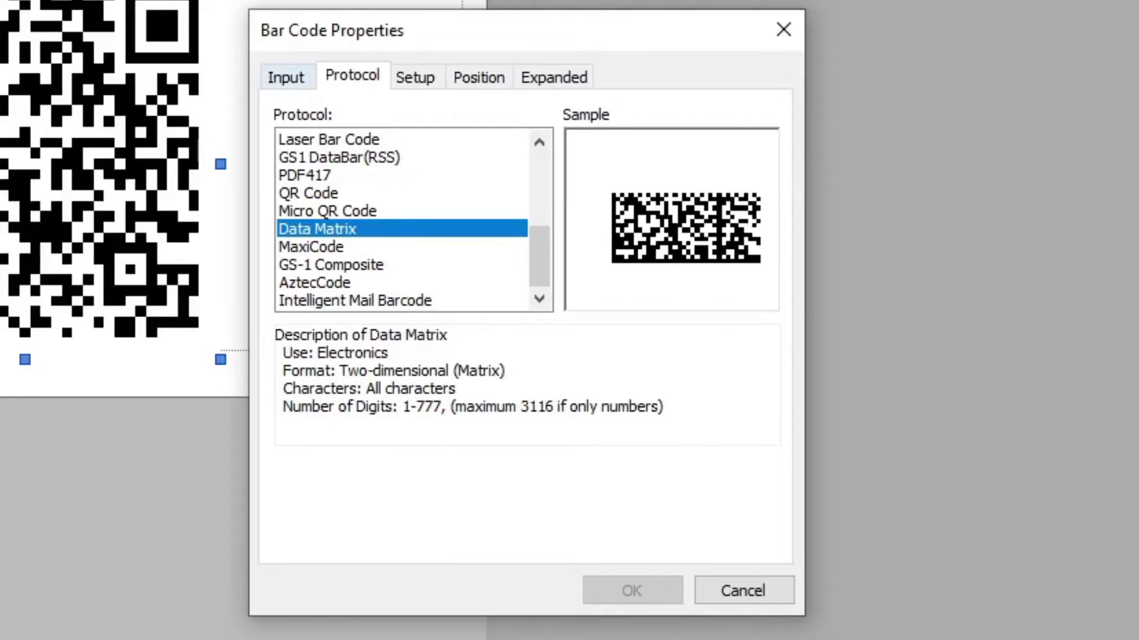
{"action": "left_click", "coordinate": [286, 78]}
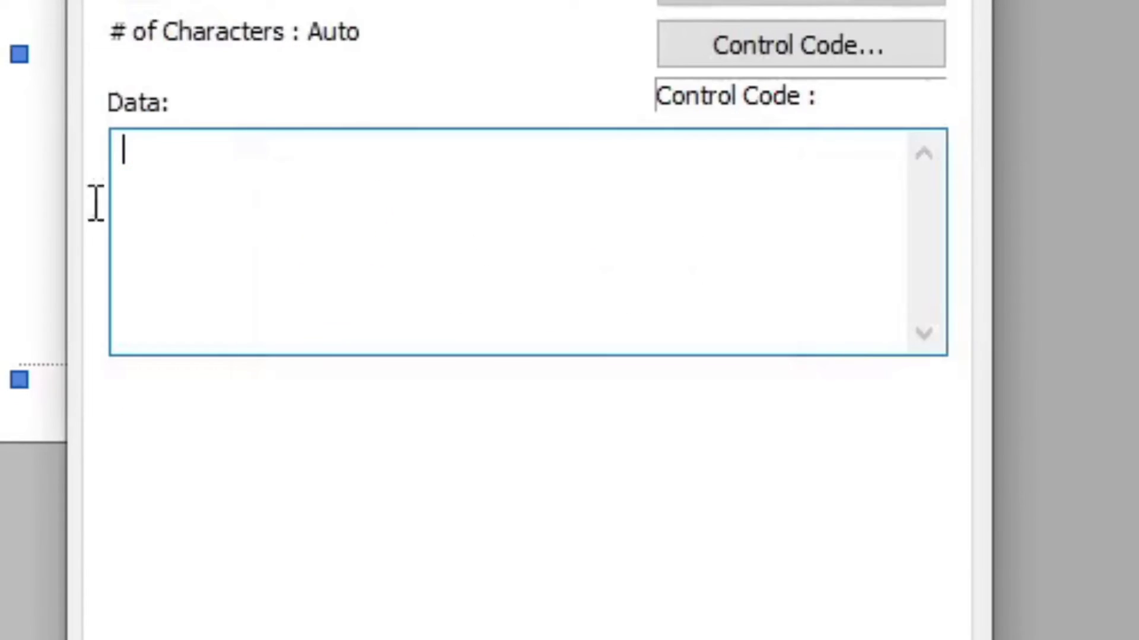
{"action": "type", "text": "http://10.0.0.1:3100/item/8b9b885b-054d-470a-a33a-beb01fe59111"}
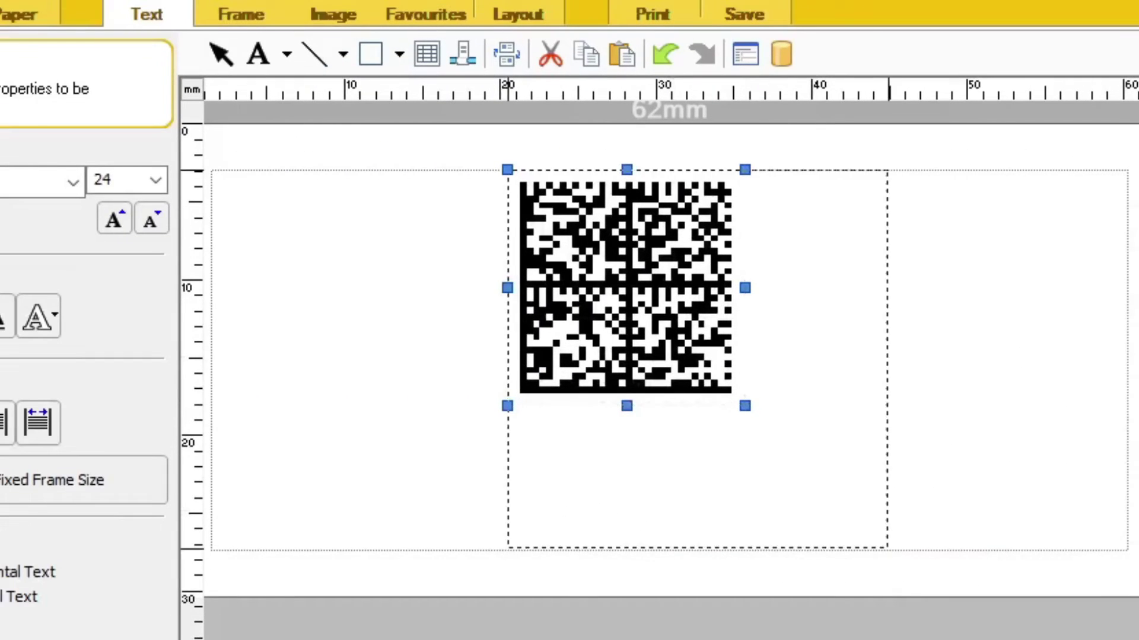
{"action": "left_click_drag", "start_coordinate": [745, 406], "coordinate": [888, 549]}
{"action": "left_click", "coordinate": [738, 412]}
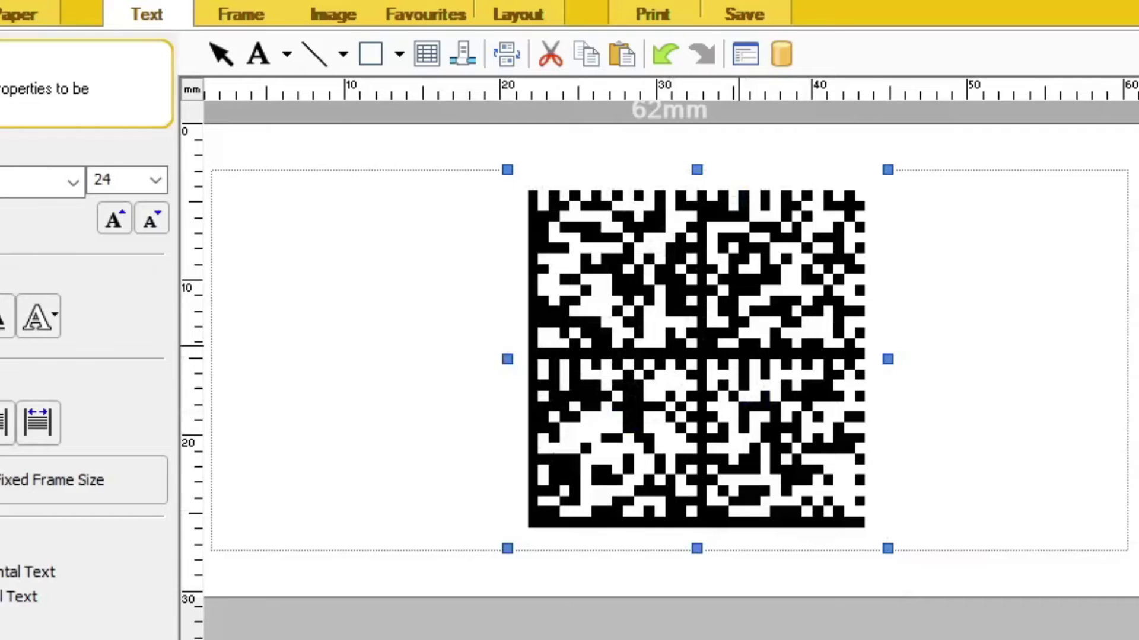
Review the model and macro choices in the Data Matrix code's setup properties.
{"action": "right_click", "coordinate": [737, 344]}
{"action": "left_click", "coordinate": [819, 639]}
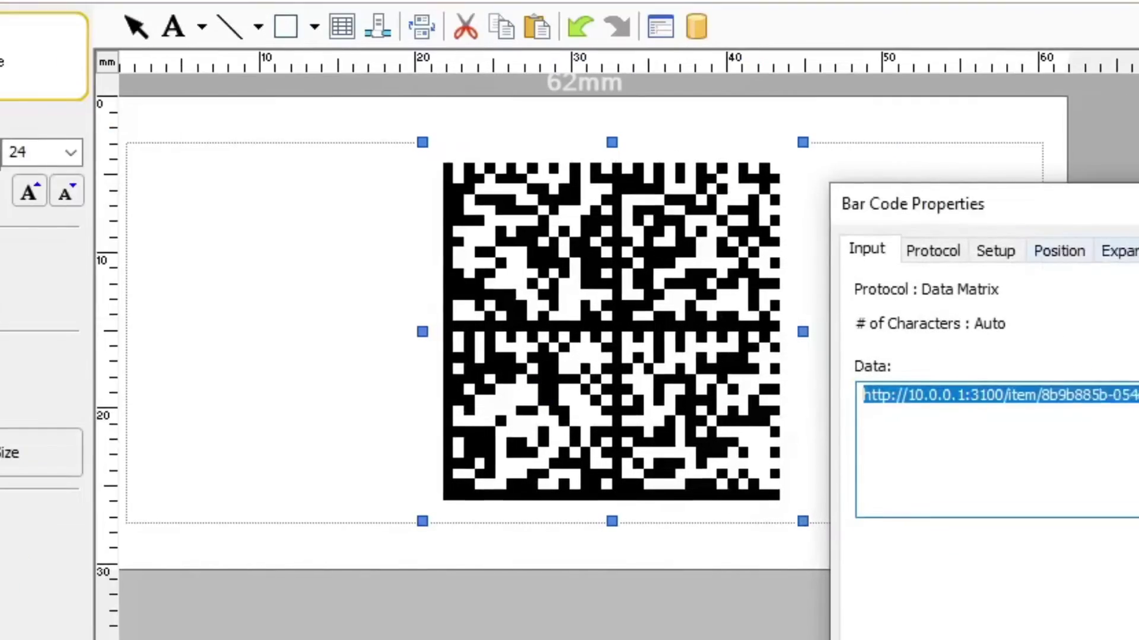
{"action": "left_click", "coordinate": [1120, 251]}
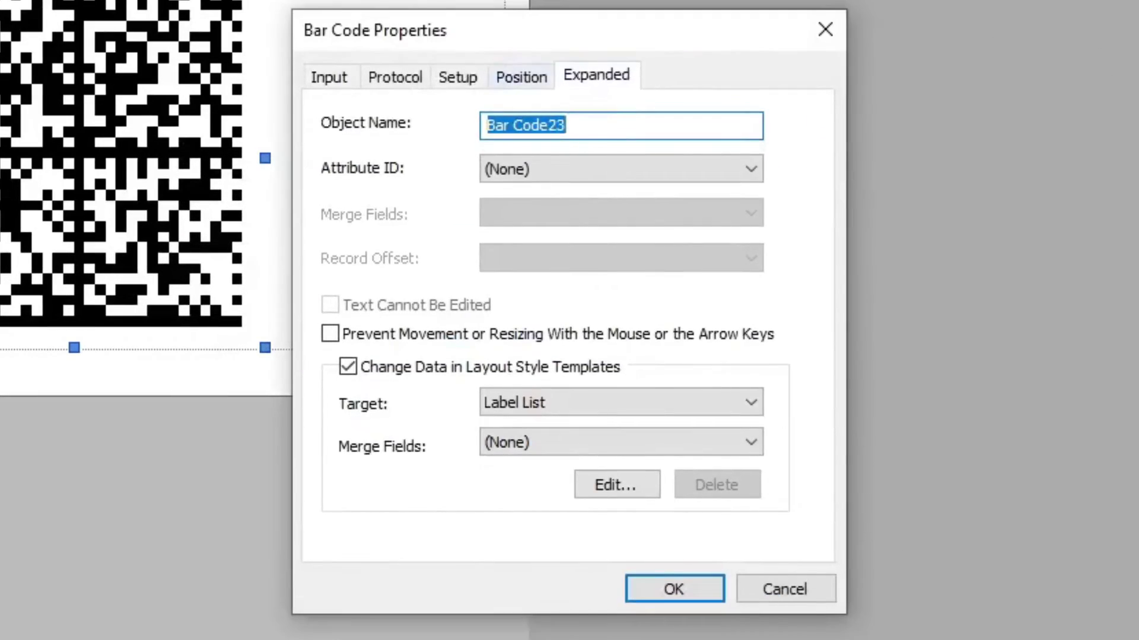
{"action": "left_click", "coordinate": [1128, 278]}
{"action": "key", "text": "ctrl+shift+Tab"}
{"action": "key", "text": "Tab"}
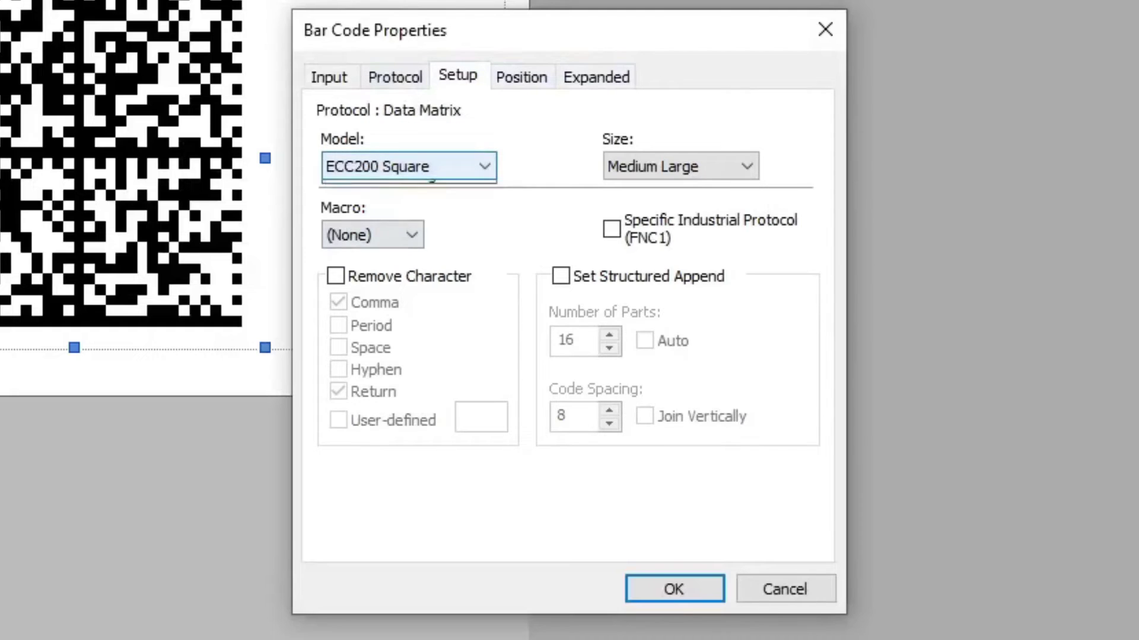
{"action": "key", "text": "alt+Down"}
{"action": "key", "text": "Down"}
{"action": "key", "text": "Up"}
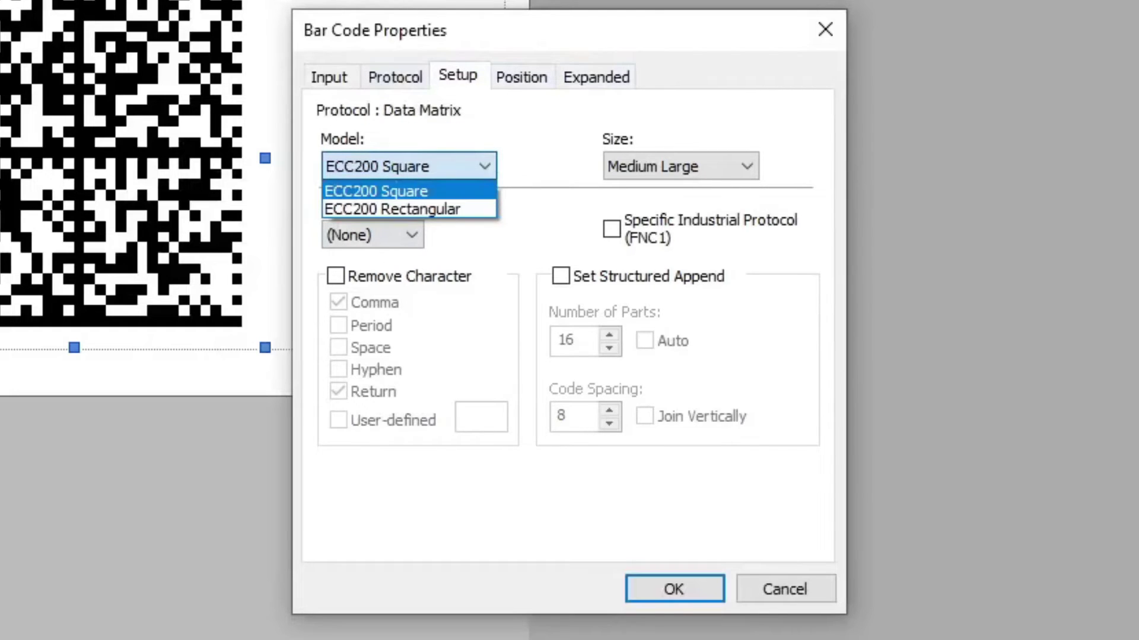
{"action": "key", "text": "Return"}
{"action": "key", "text": "Tab"}
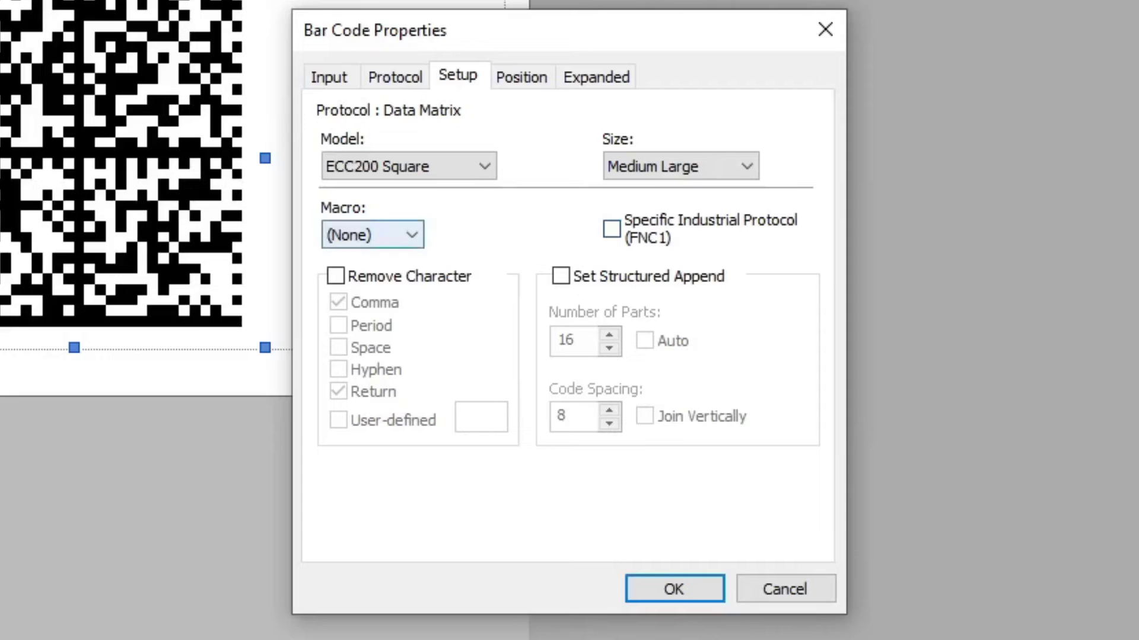
{"action": "key", "text": "alt+Down"}
{"action": "key", "text": "Return"}
Set the Data Matrix code's size option to Large and apply it.
{"action": "key", "text": "alt+Down"}
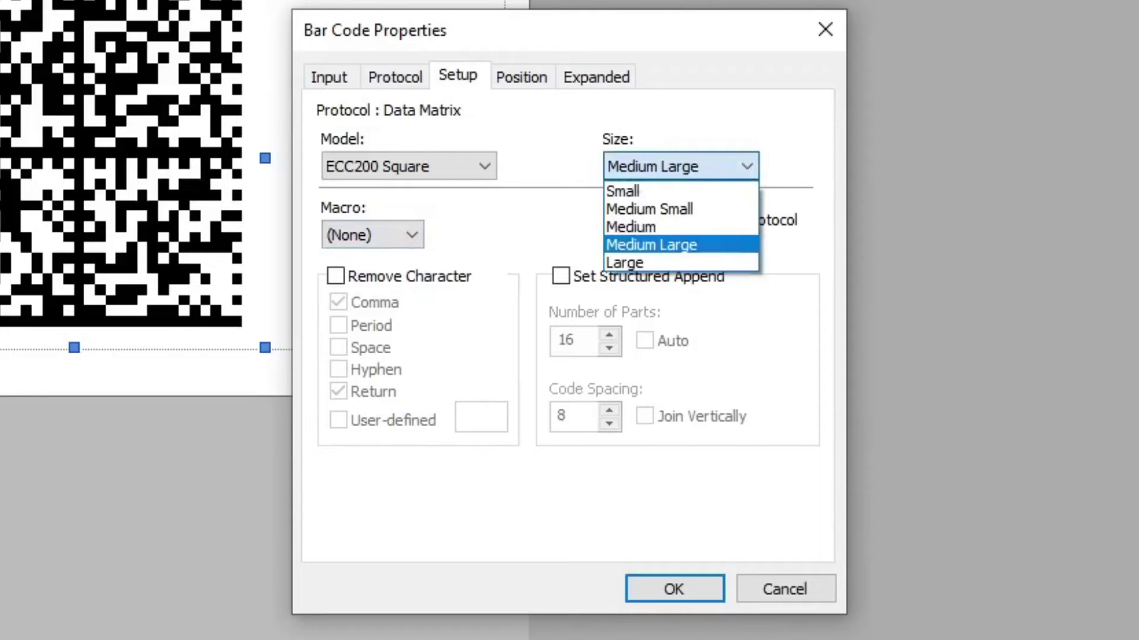
{"action": "key", "text": "Up"}
{"action": "key", "text": "Up"}
{"action": "key", "text": "Down"}
{"action": "key", "text": "Down"}
{"action": "key", "text": "Down"}
{"action": "key", "text": "Return"}
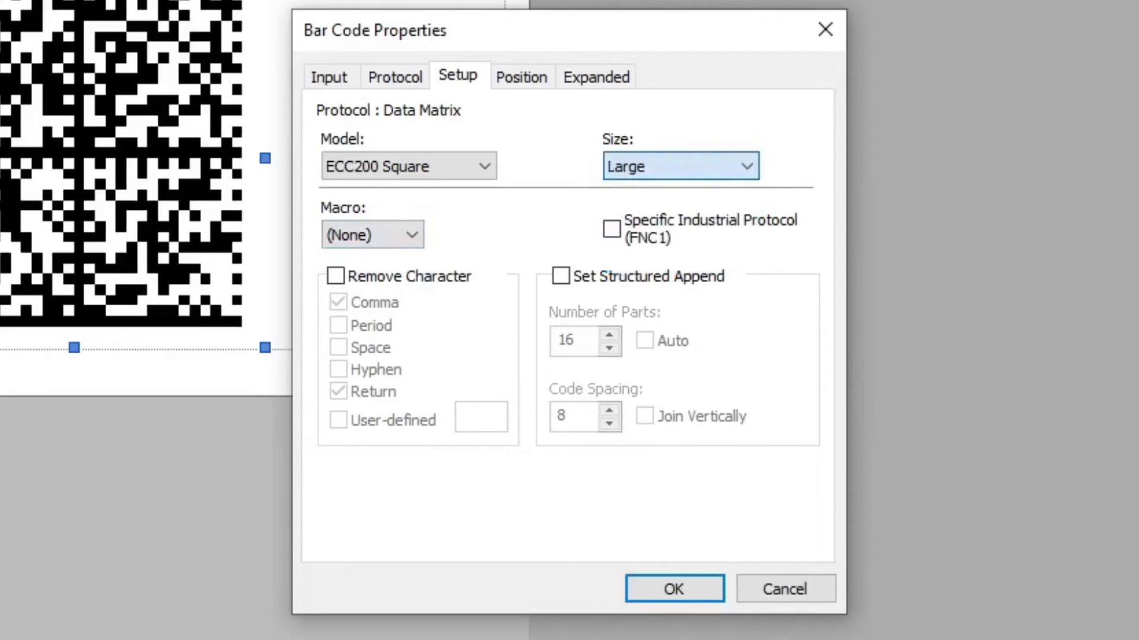
{"action": "key", "text": "Return"}
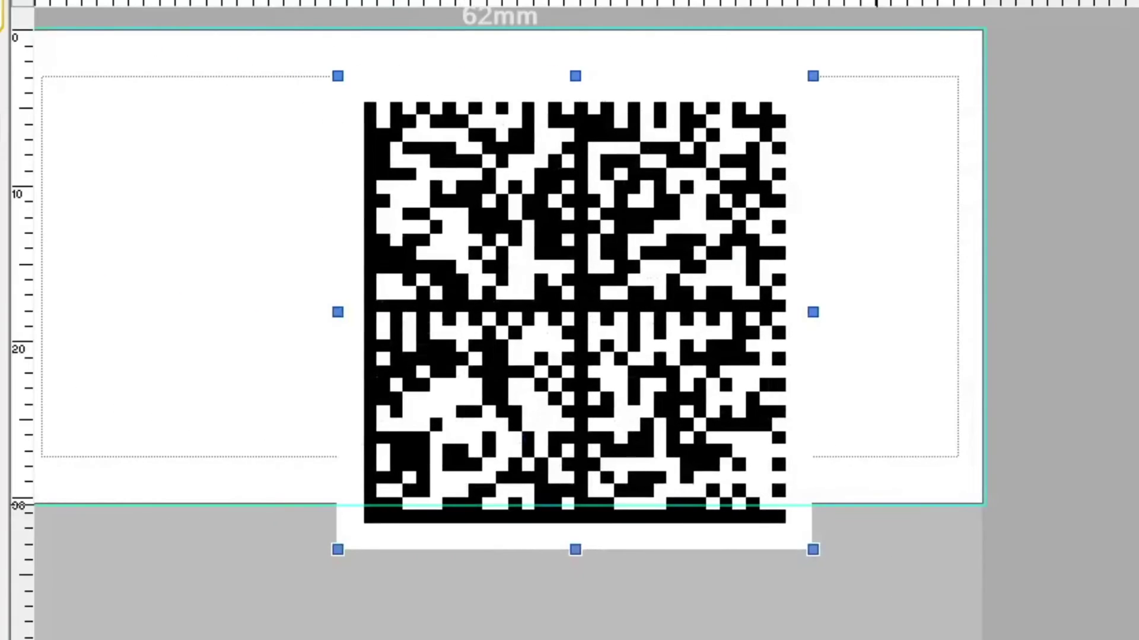
Lengthen the label to about 37 mm and move the Data Matrix code to the label's centre.
{"action": "left_click_drag", "start_coordinate": [863, 570], "coordinate": [852, 616]}
{"action": "left_click_drag", "start_coordinate": [668, 396], "coordinate": [602, 417]}
{"action": "left_click", "coordinate": [898, 428]}
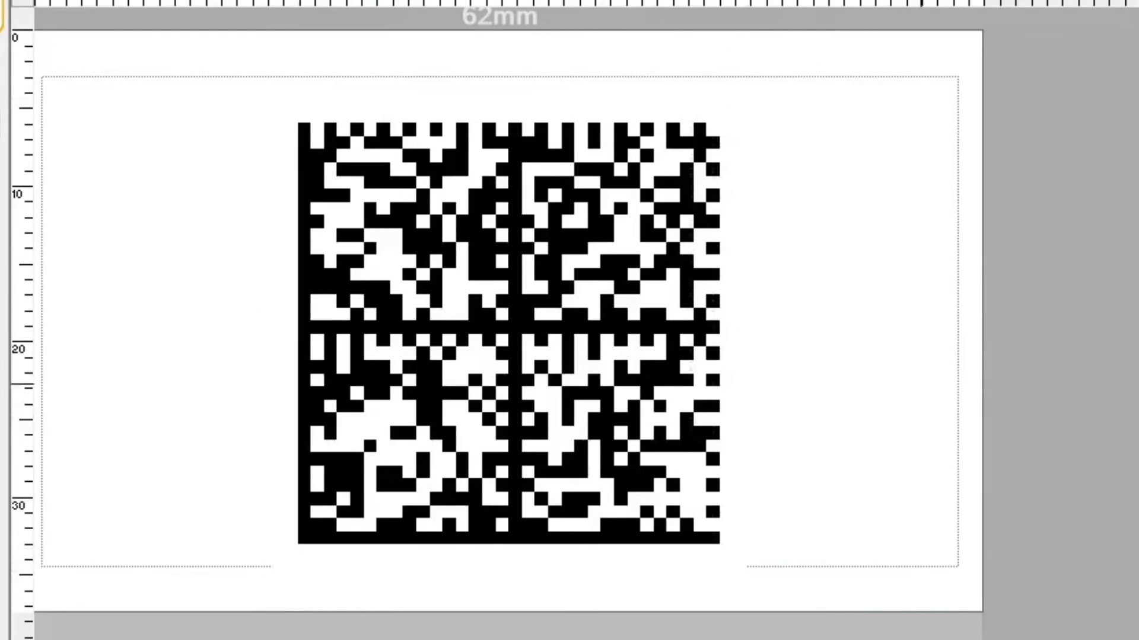
Change the barcode's protocol to PDF417 and supply the item URL as its data.
{"action": "left_click", "coordinate": [425, 268]}
{"action": "right_click", "coordinate": [425, 268]}
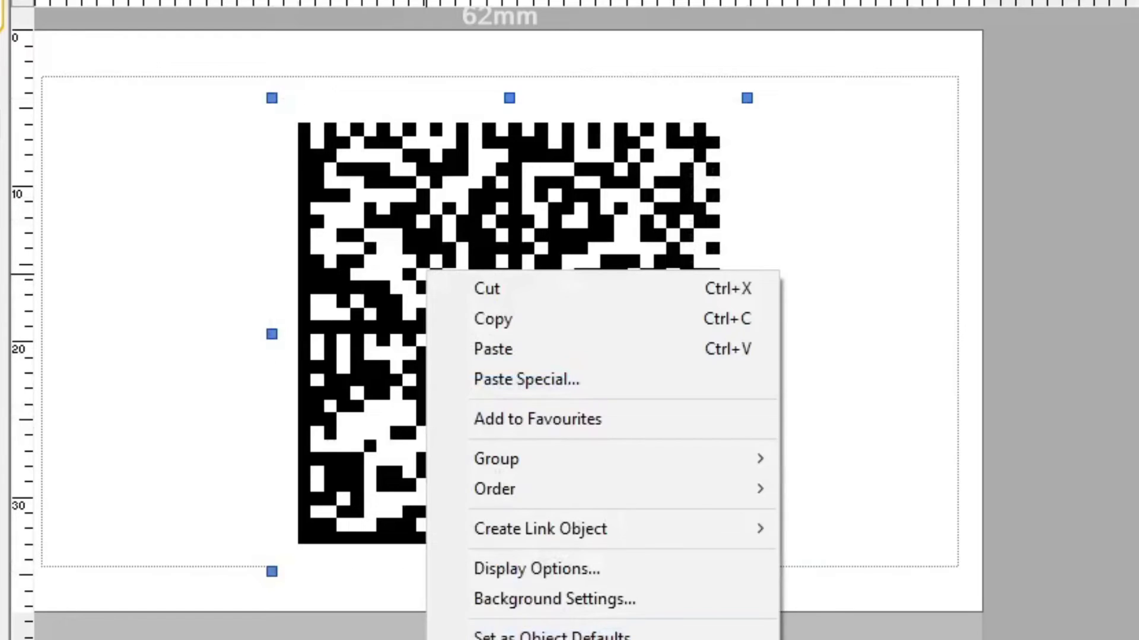
{"action": "left_click", "coordinate": [516, 639]}
{"action": "left_click", "coordinate": [848, 184]}
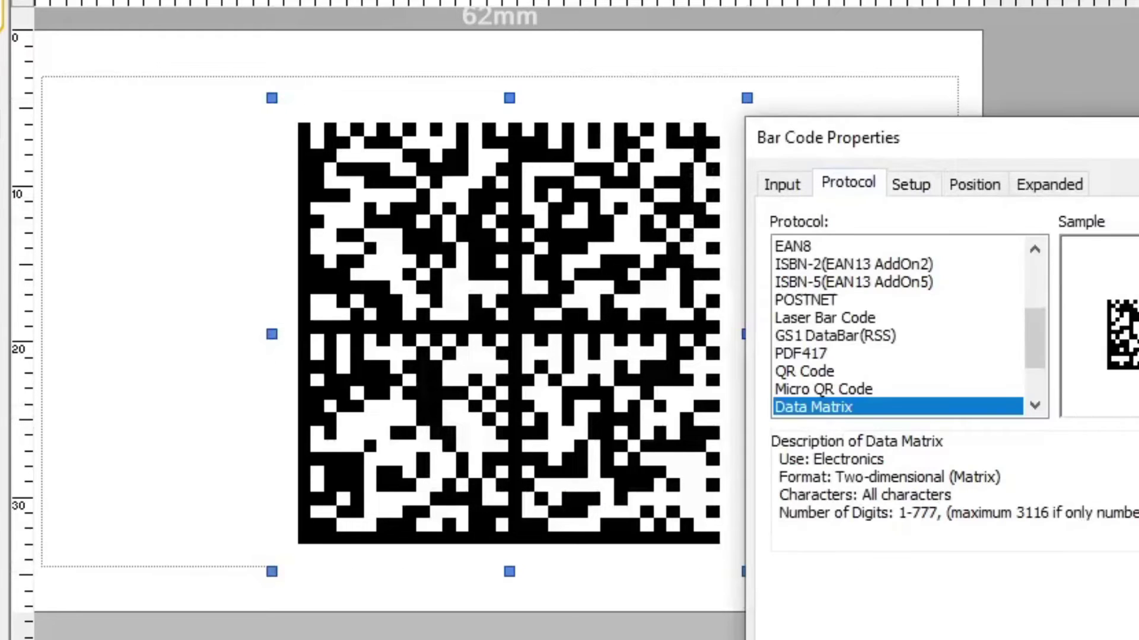
{"action": "left_click", "coordinate": [800, 354]}
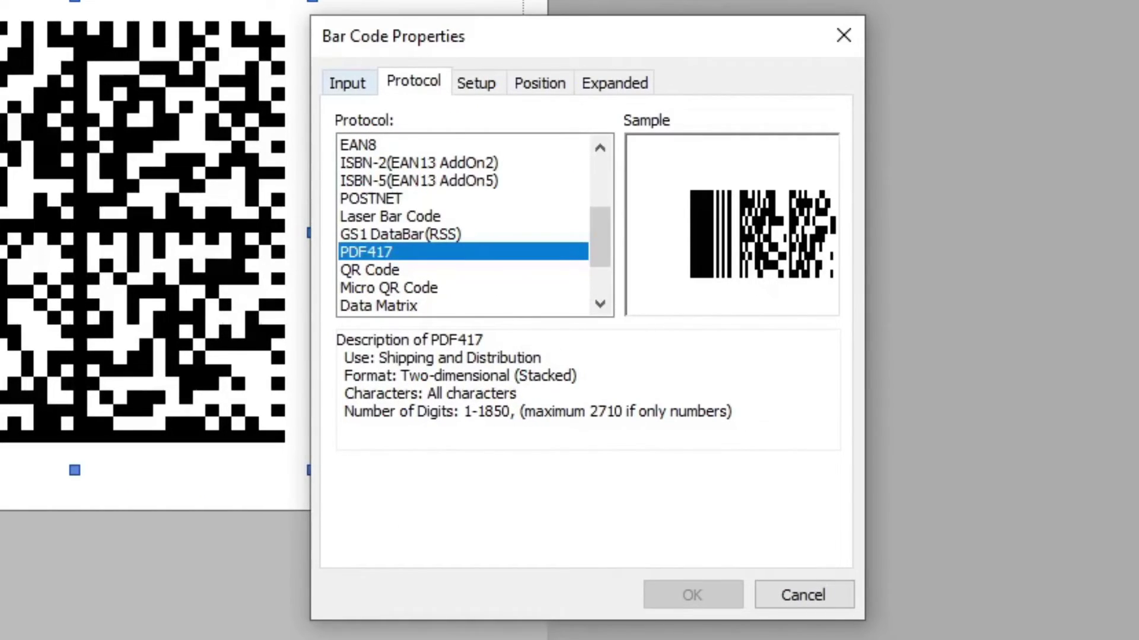
{"action": "left_click", "coordinate": [348, 83]}
{"action": "left_click", "coordinate": [569, 393]}
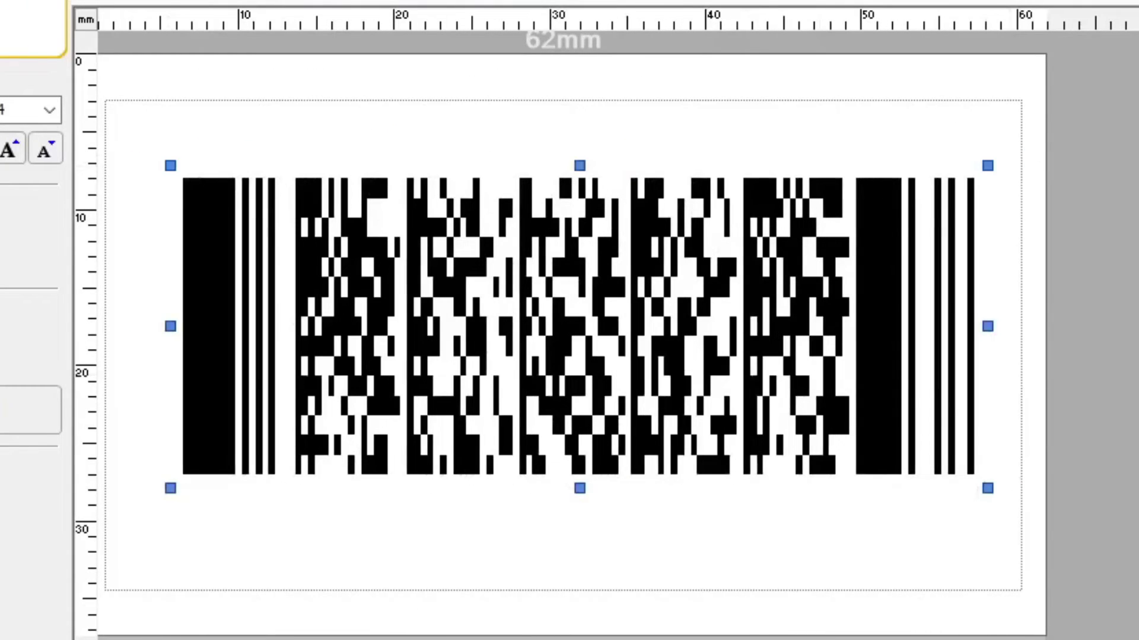
Move the PDF417 barcode to the label's upper margin and add the text 001-424 below it.
{"action": "scroll", "coordinate": [617, 335], "scroll_direction": "left", "scroll_amount": 2}
{"action": "left_click_drag", "start_coordinate": [660, 407], "coordinate": [649, 408]}
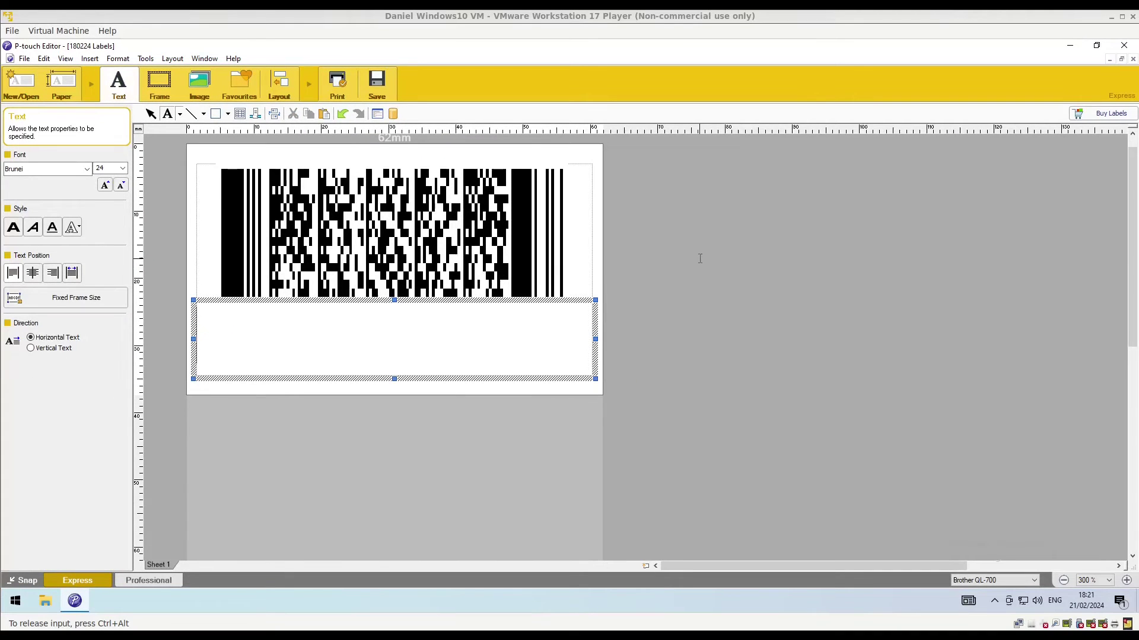
{"action": "type", "text": "001"}
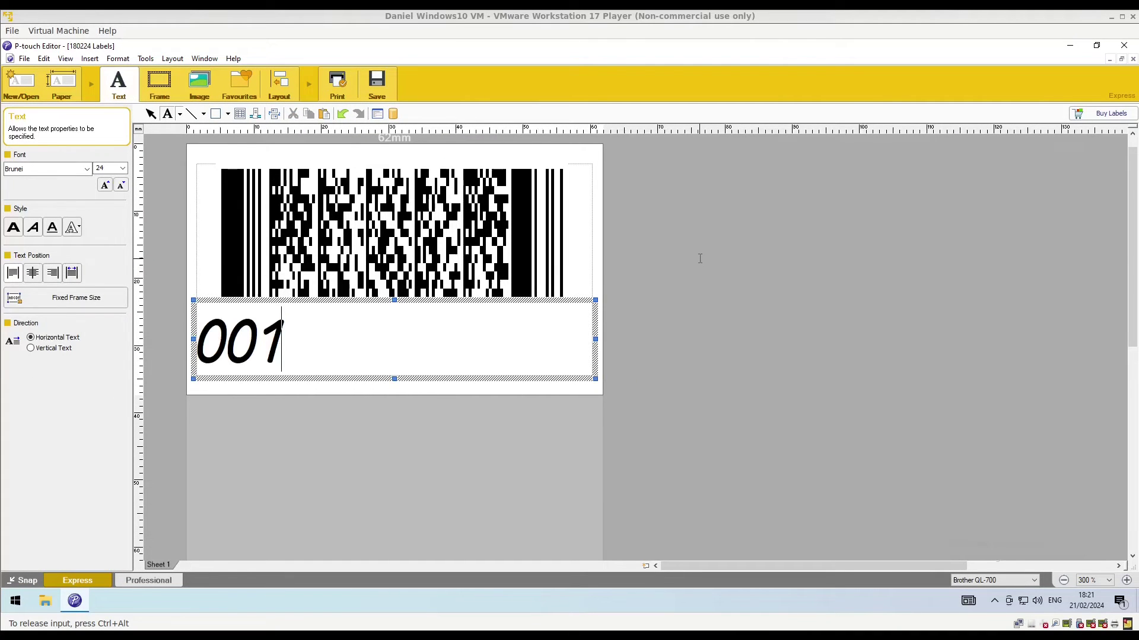
{"action": "type", "text": "-424"}
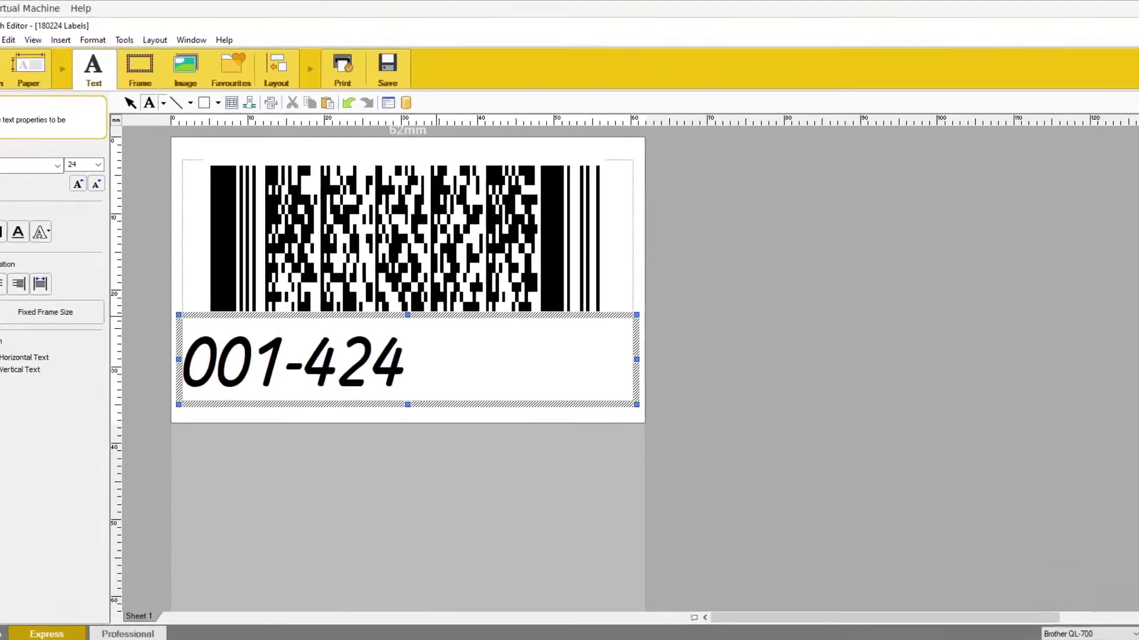
Move the 001-424 text so it is centred horizontally beneath the PDF417 barcode.
{"action": "left_click_drag", "start_coordinate": [437, 301], "coordinate": [523, 294]}
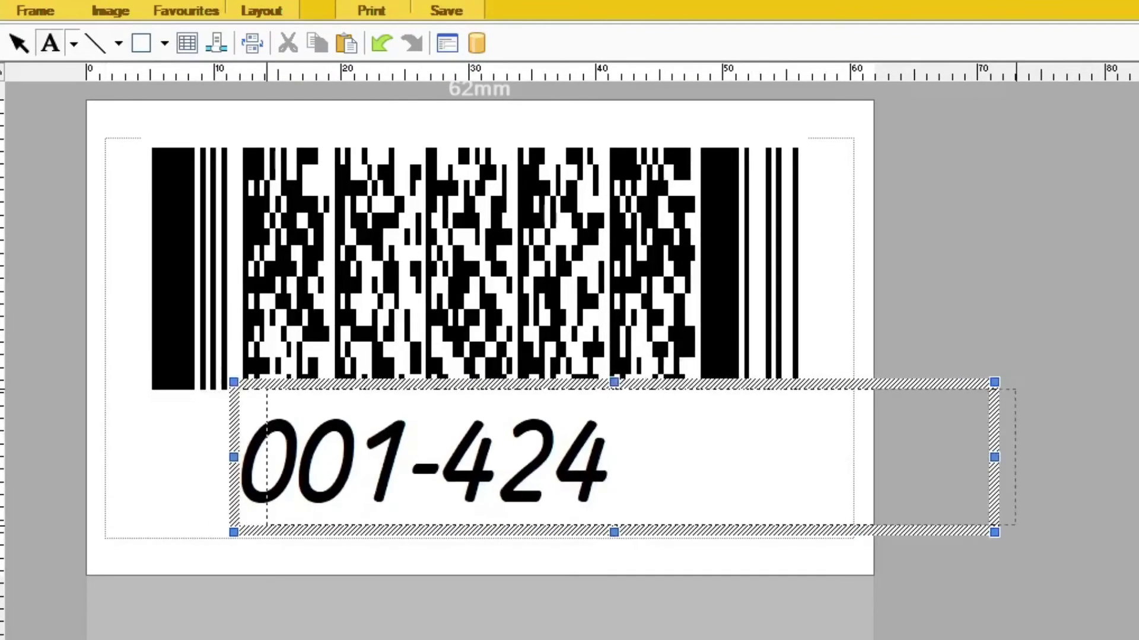
{"action": "left_click_drag", "start_coordinate": [765, 385], "coordinate": [791, 386]}
{"action": "left_click", "coordinate": [593, 367]}
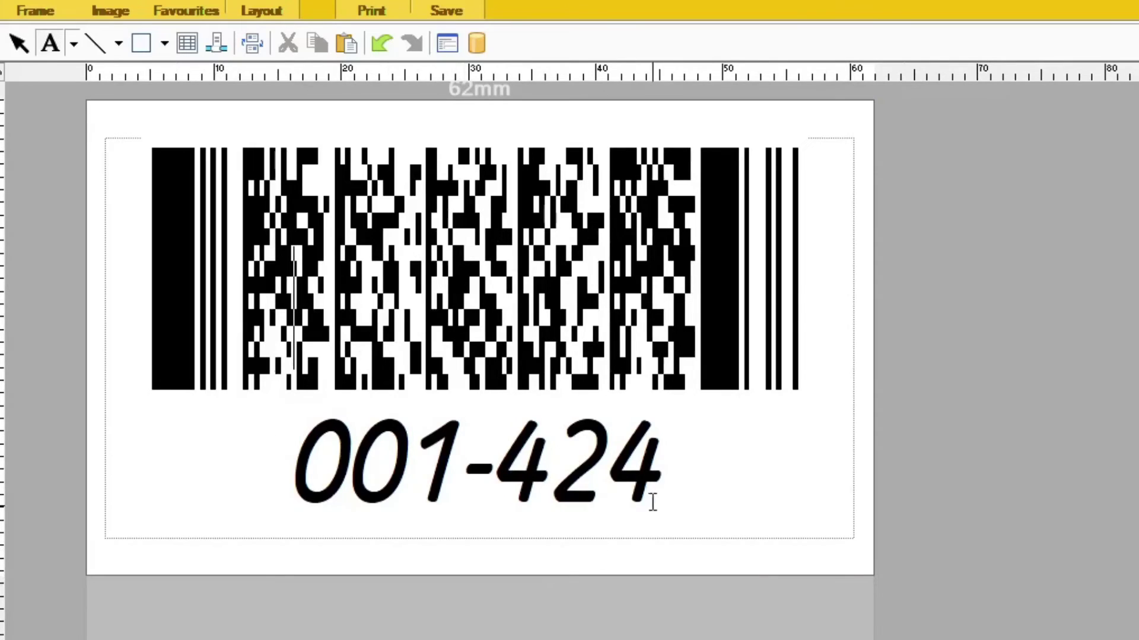
Change the PDF417 barcode's protocol to AztecCode and supply the item URL as its data.
{"action": "right_click", "coordinate": [480, 343]}
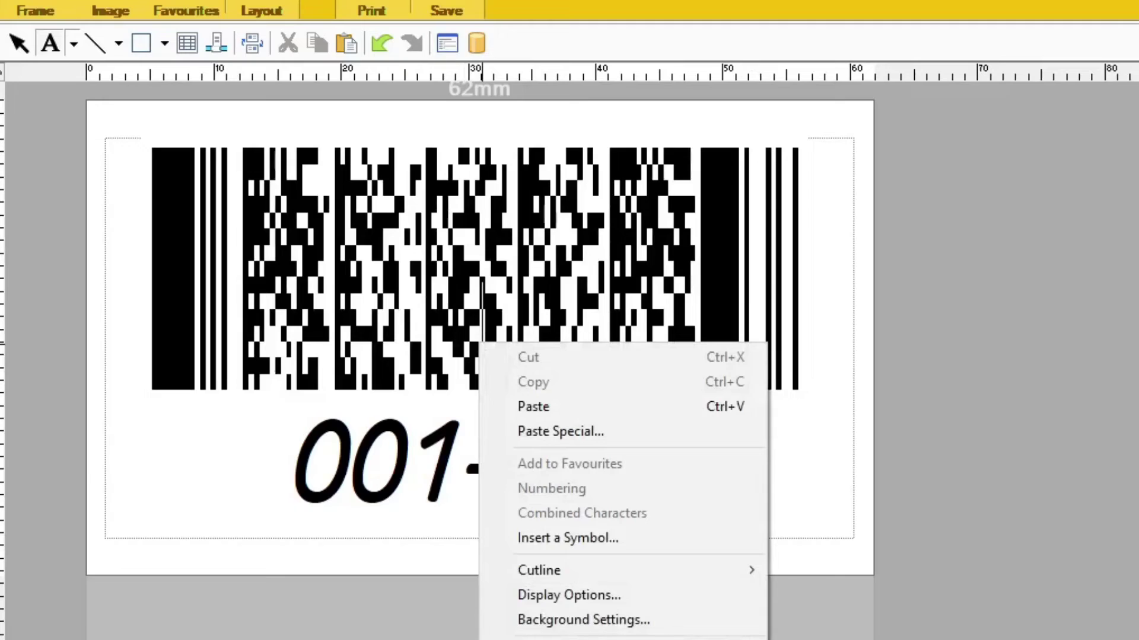
{"action": "key", "text": "Escape"}
{"action": "right_click", "coordinate": [316, 224]}
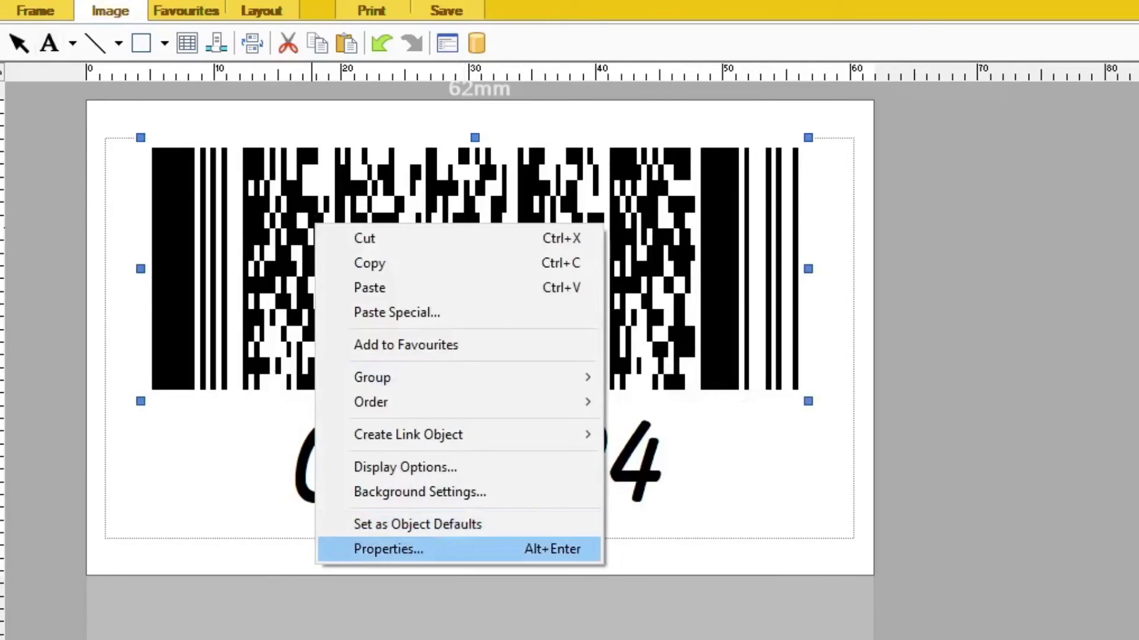
{"action": "key", "text": "Return"}
{"action": "left_click", "coordinate": [670, 226]}
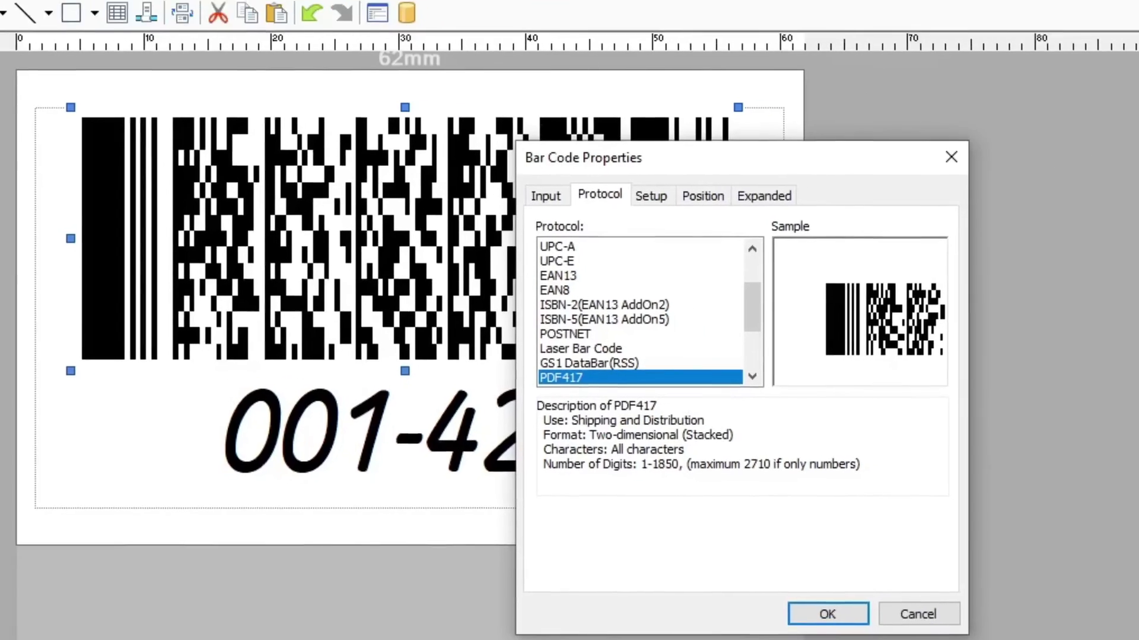
{"action": "left_click", "coordinate": [659, 394]}
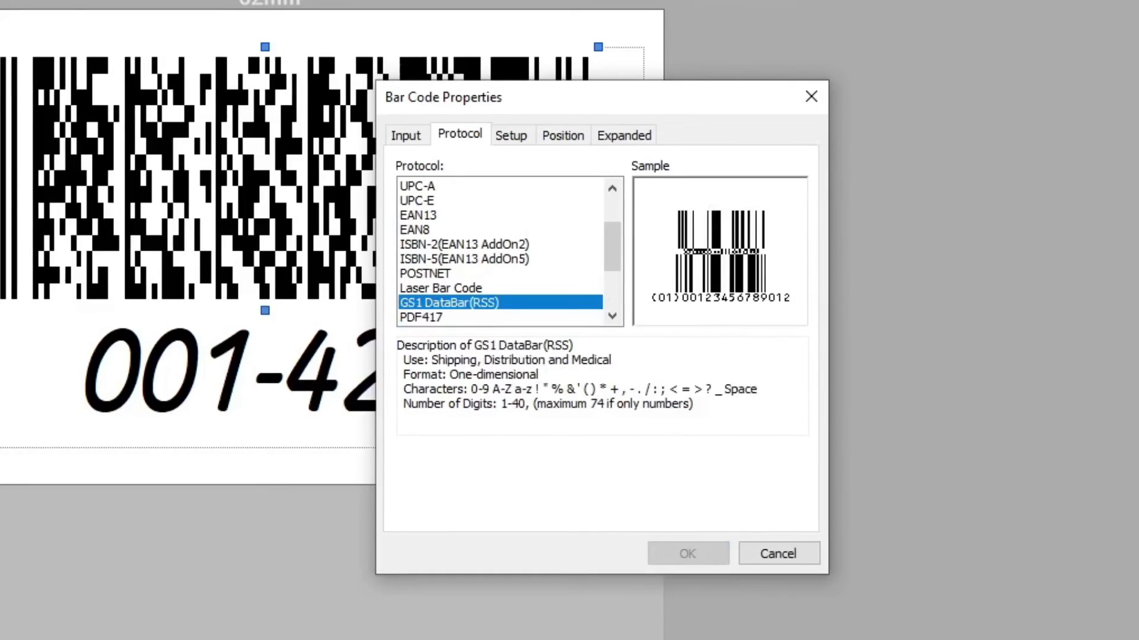
{"action": "scroll", "coordinate": [660, 394], "scroll_direction": "down", "scroll_amount": 1}
{"action": "scroll", "coordinate": [508, 251], "scroll_direction": "down", "scroll_amount": 2}
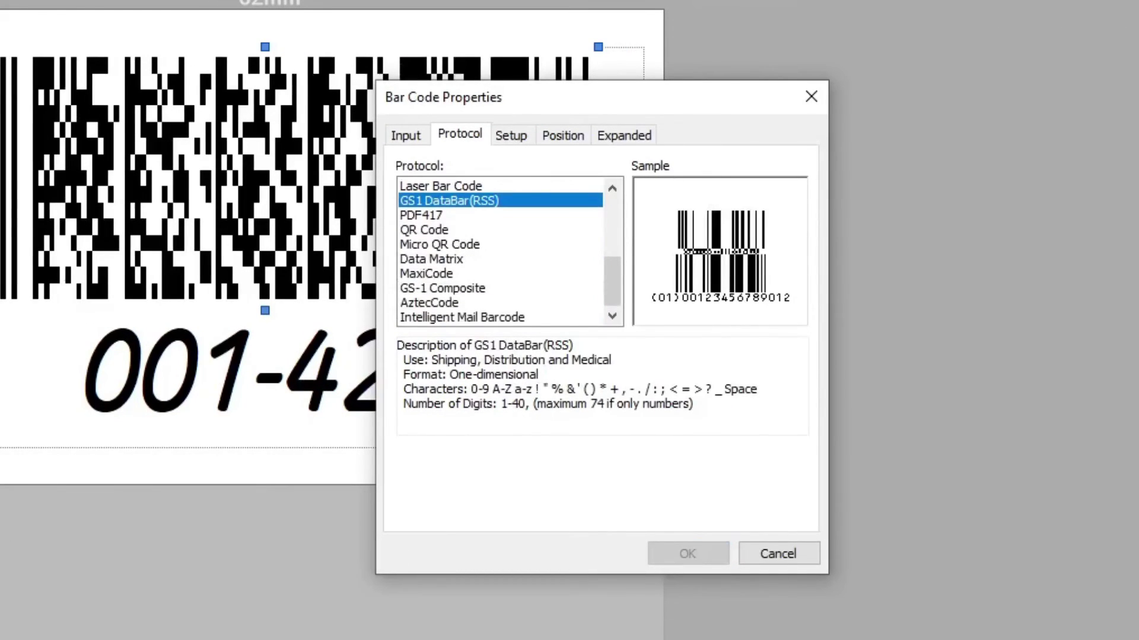
{"action": "left_click", "coordinate": [500, 303]}
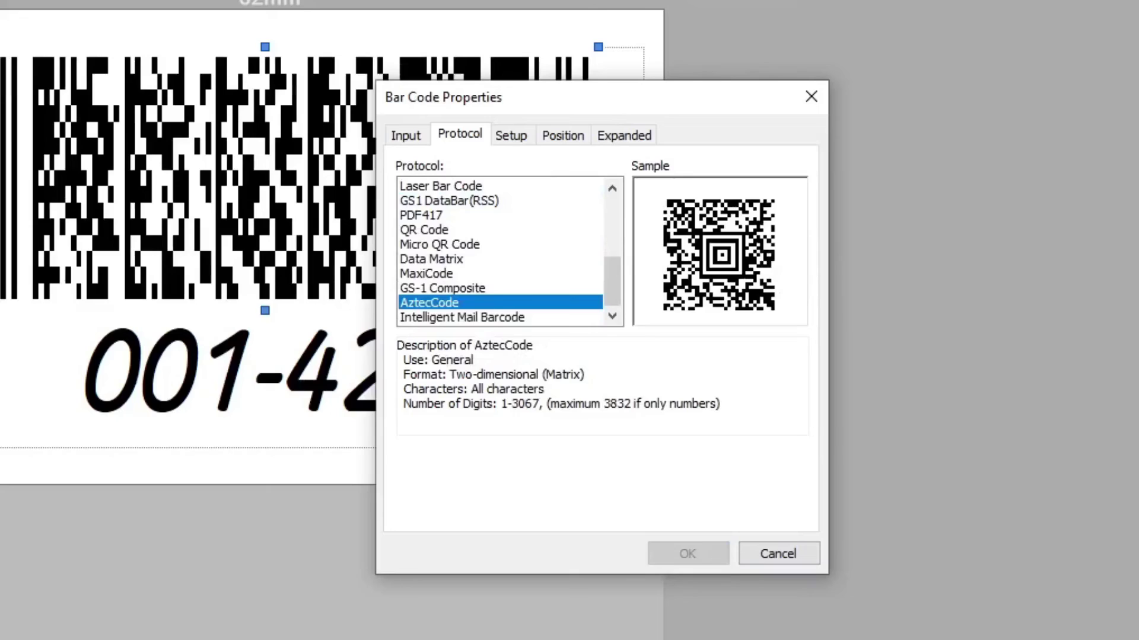
{"action": "left_click", "coordinate": [407, 135]}
{"action": "left_click", "coordinate": [587, 388]}
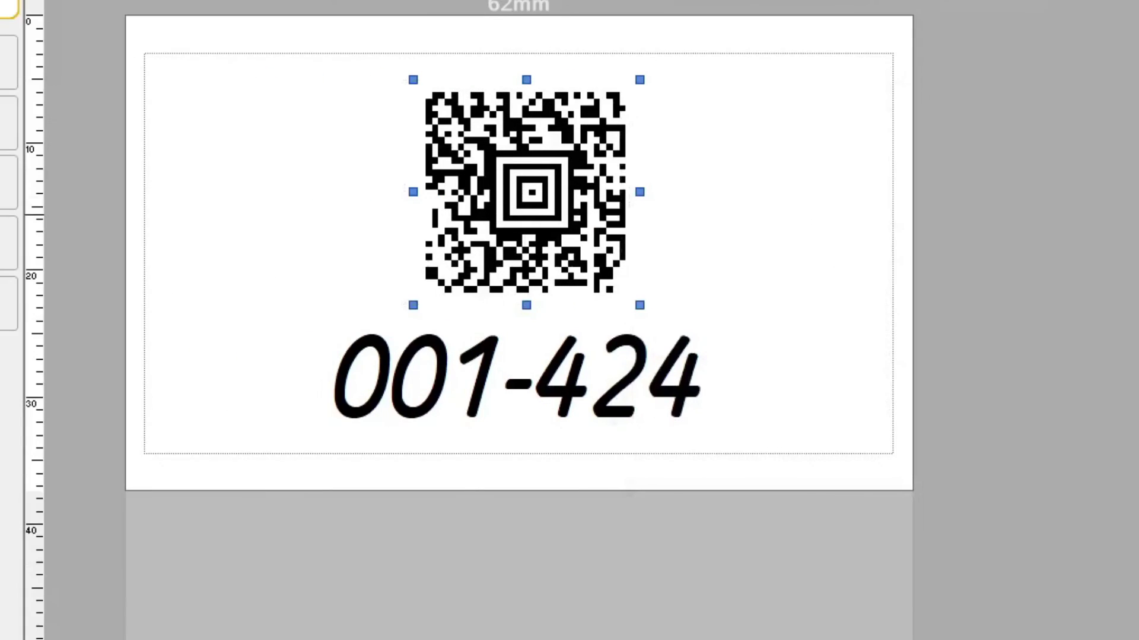
{"action": "right_click", "coordinate": [531, 188]}
{"action": "left_click", "coordinate": [596, 512]}
{"action": "left_click", "coordinate": [708, 142]}
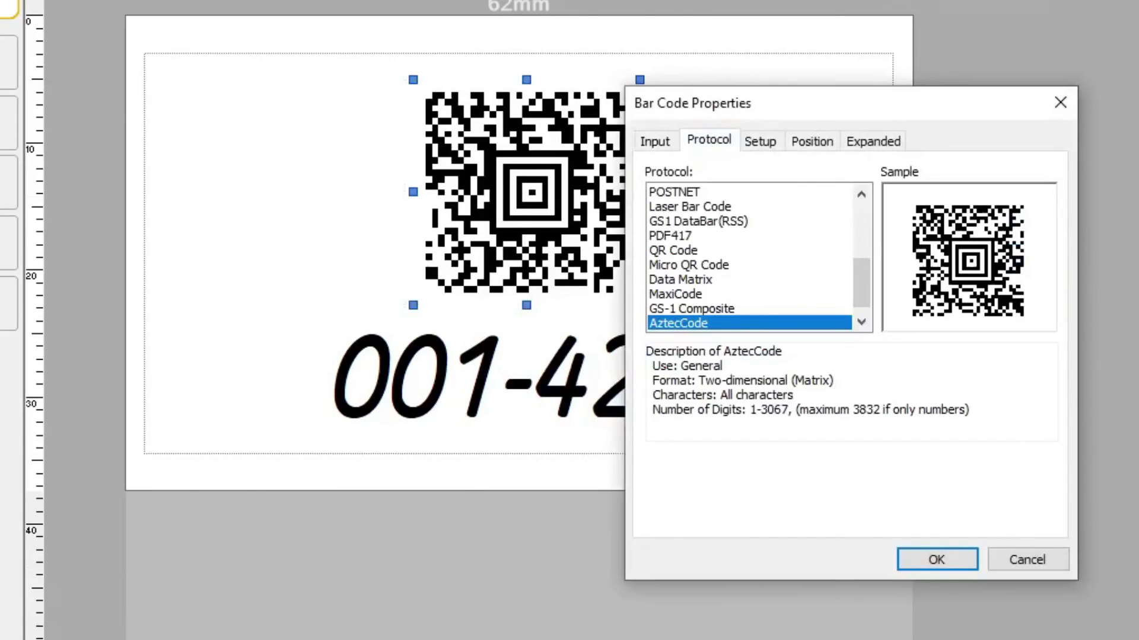
{"action": "scroll", "coordinate": [749, 258], "scroll_direction": "down", "scroll_amount": 1}
{"action": "left_click", "coordinate": [676, 280]}
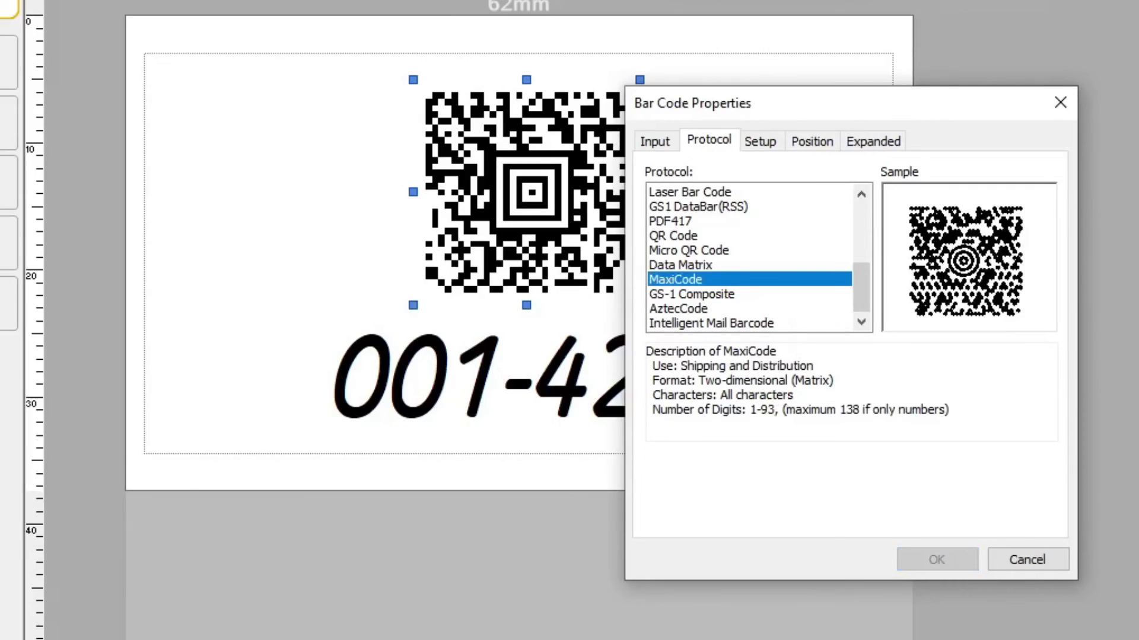
{"action": "key", "text": "ctrl+shift+Tab"}
{"action": "key", "text": "Return"}
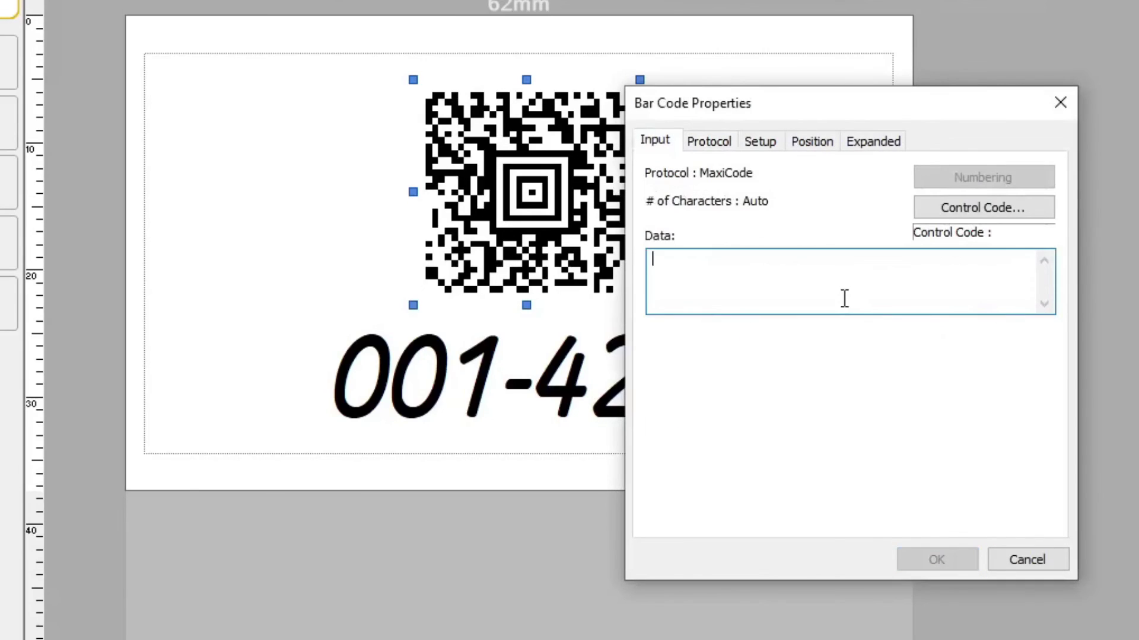
{"action": "type", "text": "http://10.0.0.1:3100/item/8b9b885b-054d-4f0a-a33a-beb01fe59111"}
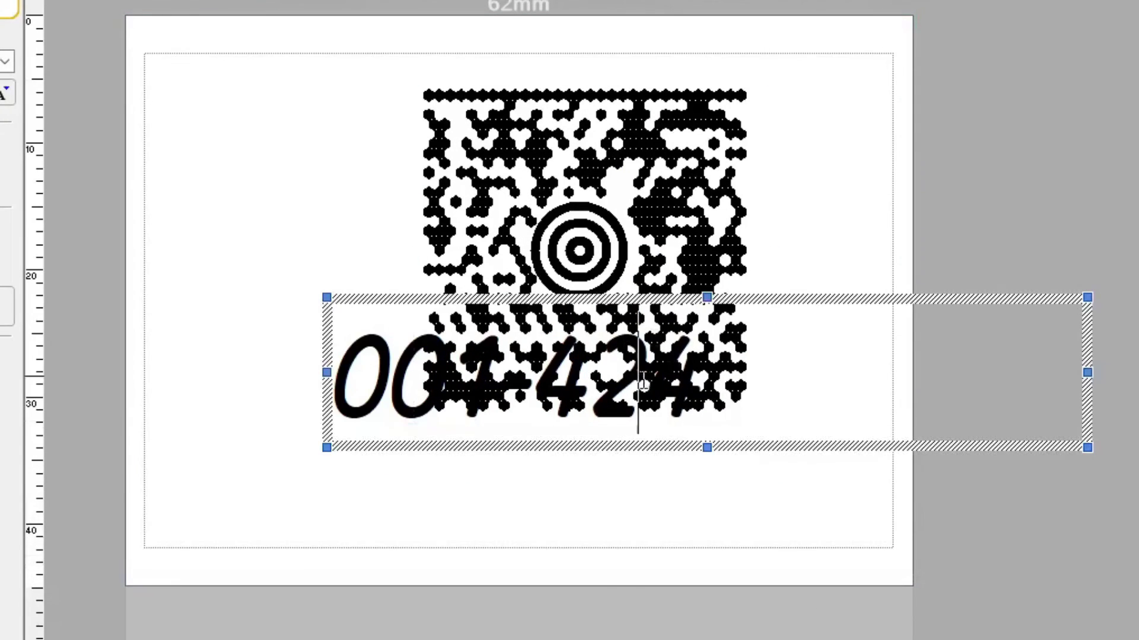
Move the MaxiCode barcode to the label's upper-left area and place the 001-424 text directly beneath it.
{"action": "left_click_drag", "start_coordinate": [656, 372], "coordinate": [666, 435]}
{"action": "left_click_drag", "start_coordinate": [587, 237], "coordinate": [371, 219]}
{"action": "left_click", "coordinate": [540, 433]}
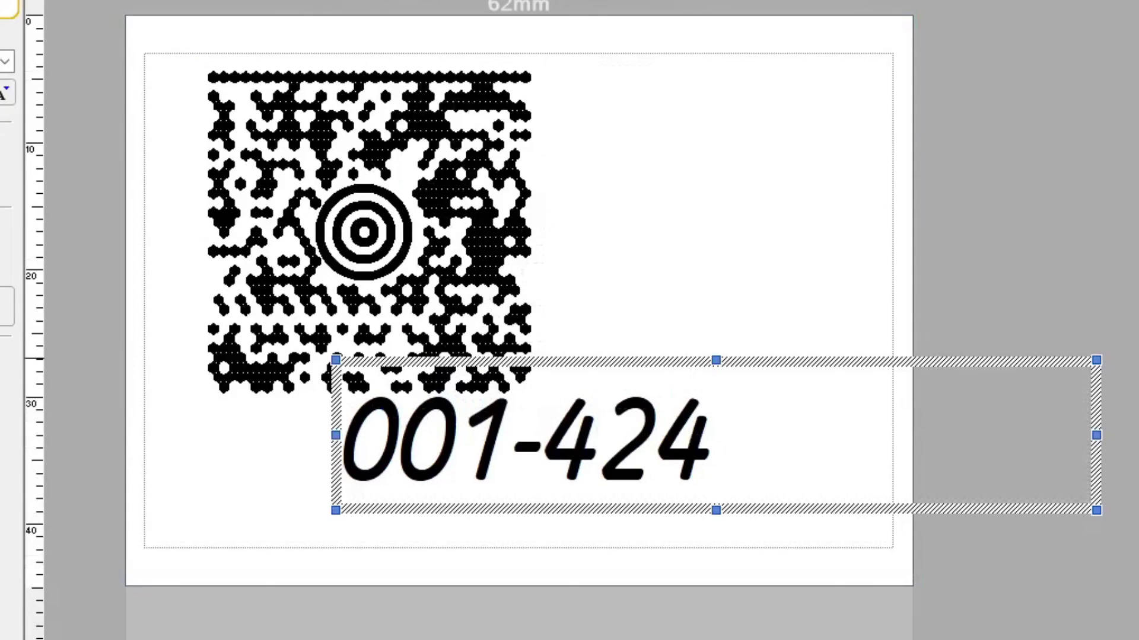
{"action": "key", "text": "Right"}
{"action": "key", "text": "Right"}
{"action": "left_click_drag", "start_coordinate": [593, 362], "coordinate": [433, 389]}
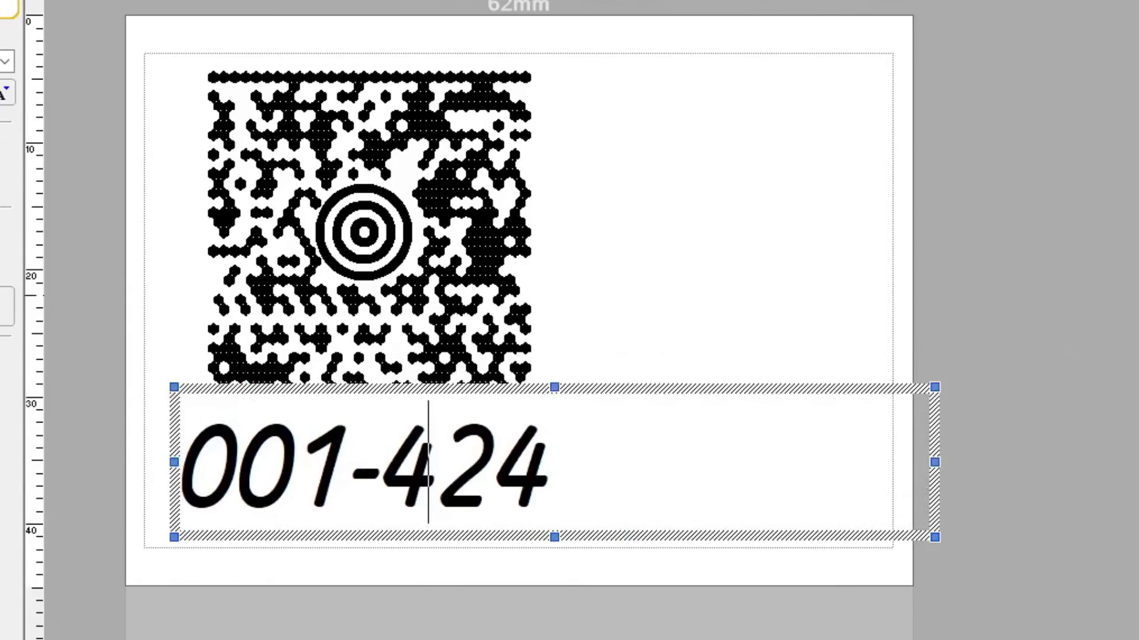
{"action": "left_click", "coordinate": [640, 291]}
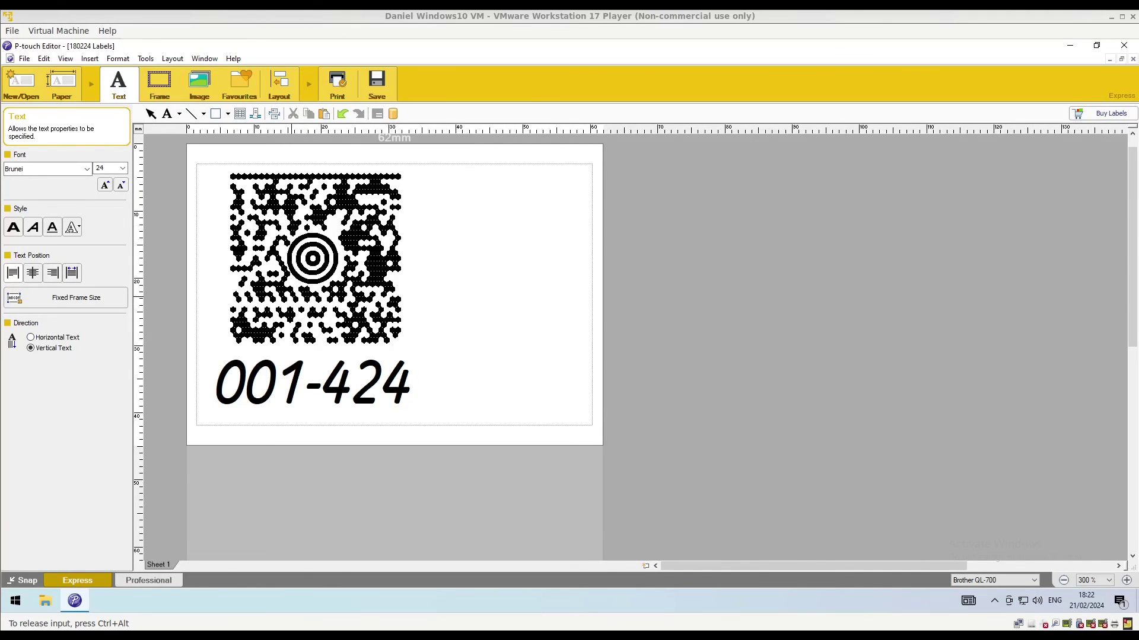
{"action": "key", "text": "ctrl+alt"}
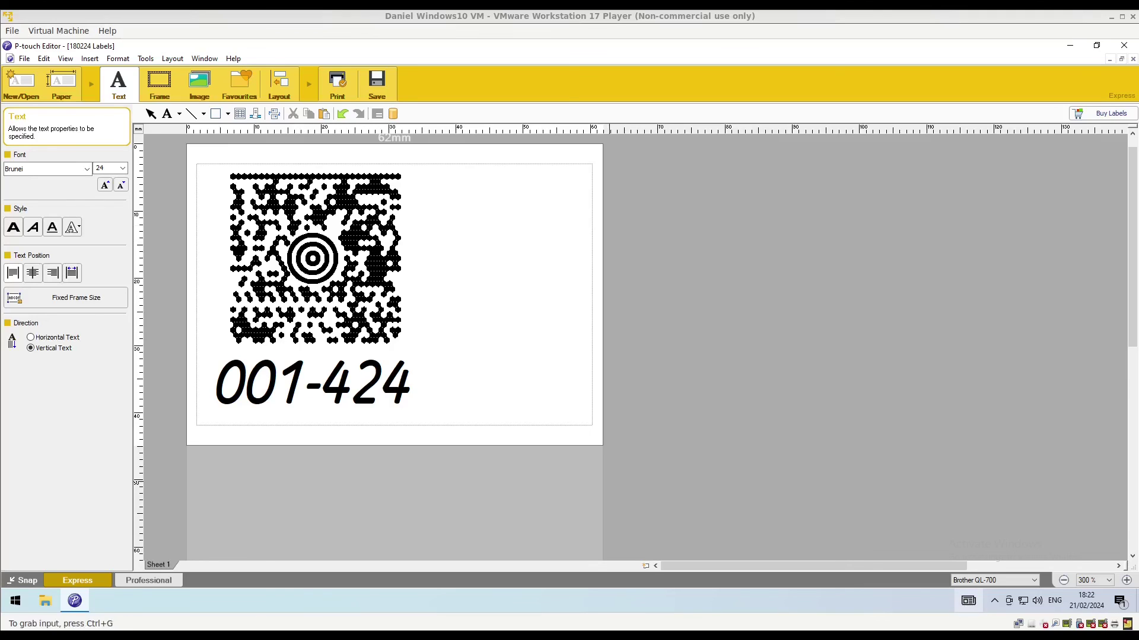